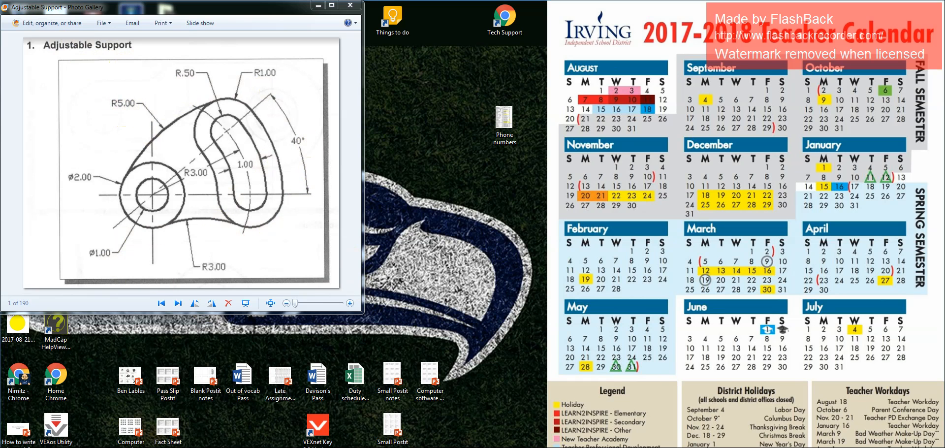
- Launch AutoCAD 2018, start a new drawing from scratch with Imperial (feet and inches) default settings, and enlarge its window
{"action": "key", "text": "super"}
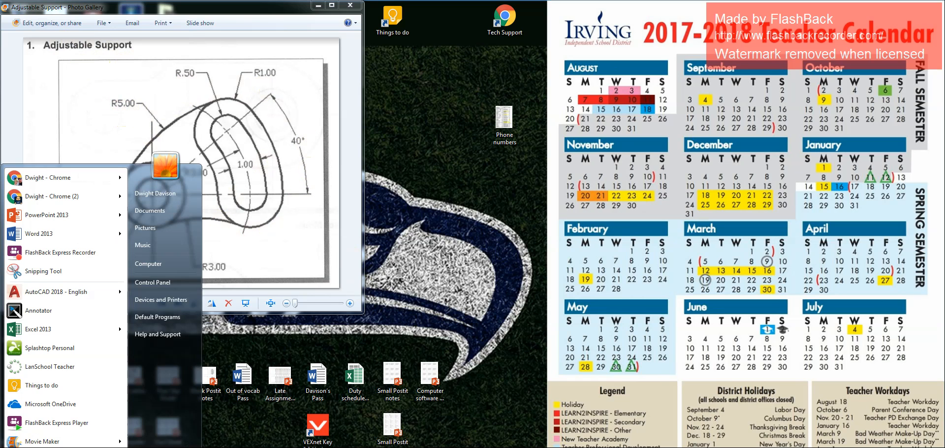
{"action": "left_click", "coordinate": [42, 295]}
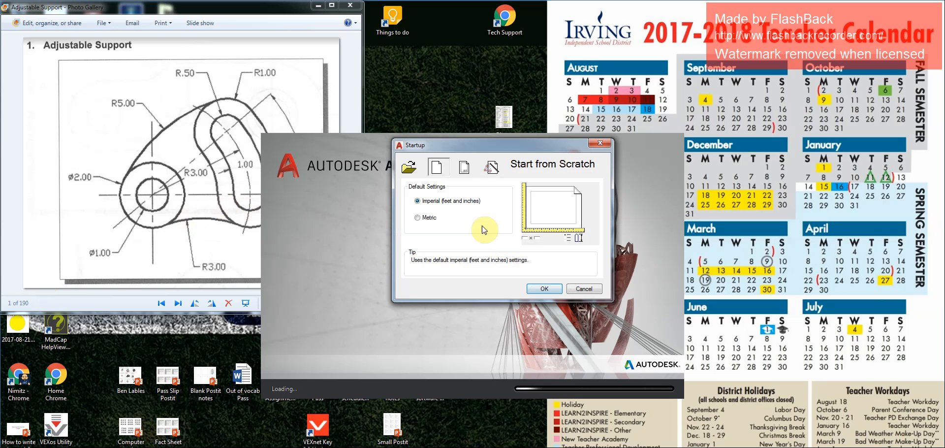
{"action": "left_click", "coordinate": [408, 168]}
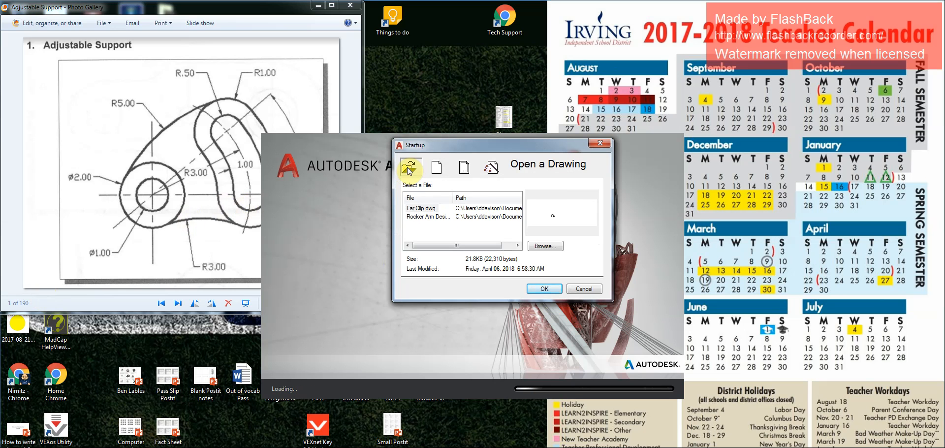
{"action": "left_click", "coordinate": [436, 169]}
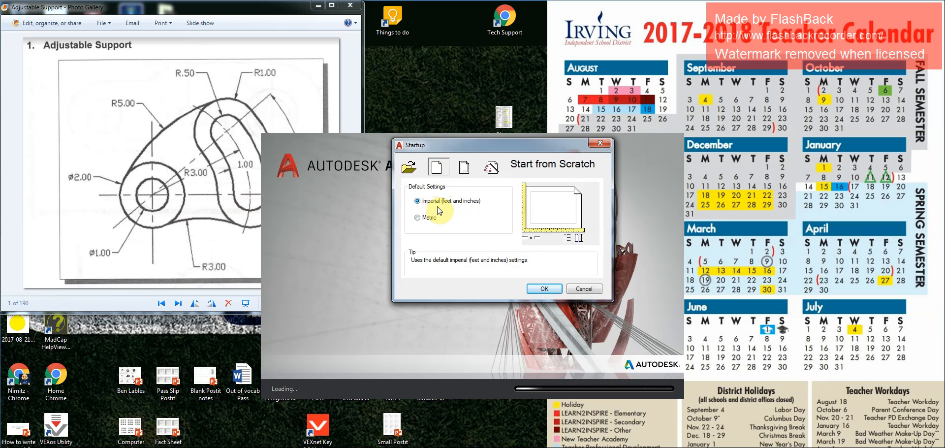
{"action": "left_click", "coordinate": [548, 287]}
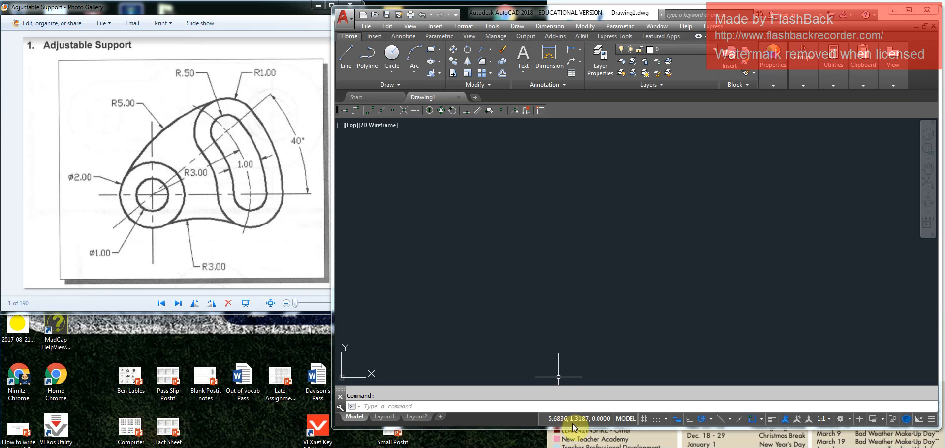
{"action": "left_click_drag", "start_coordinate": [578, 430], "coordinate": [578, 447]}
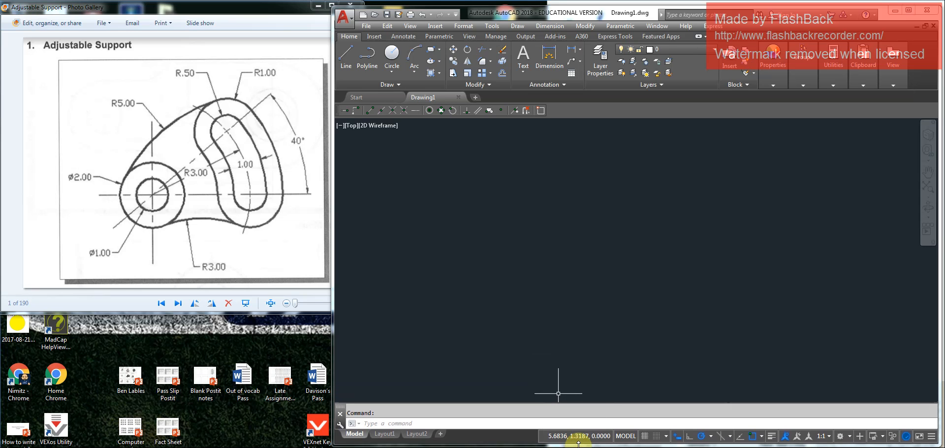
- Turn on the drawing grid and set the decimal length precision of the drawing units to 0.0
{"action": "left_click", "coordinate": [644, 436]}
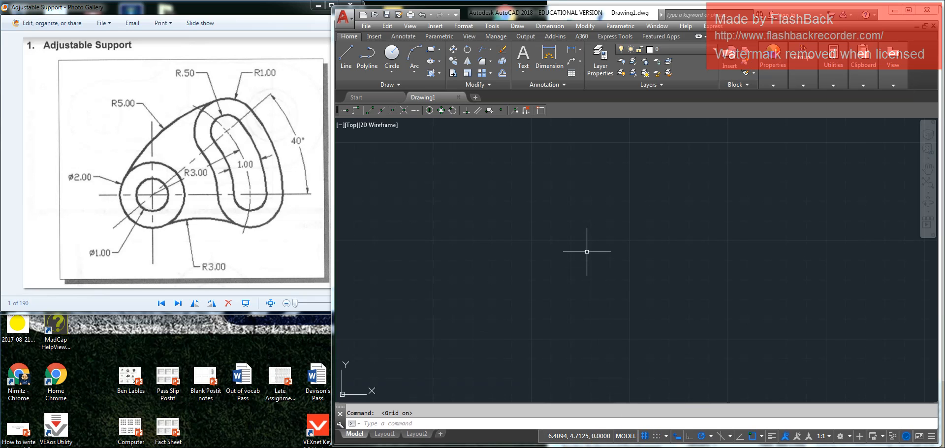
{"action": "type", "text": "uni"}
{"action": "key", "text": "Return"}
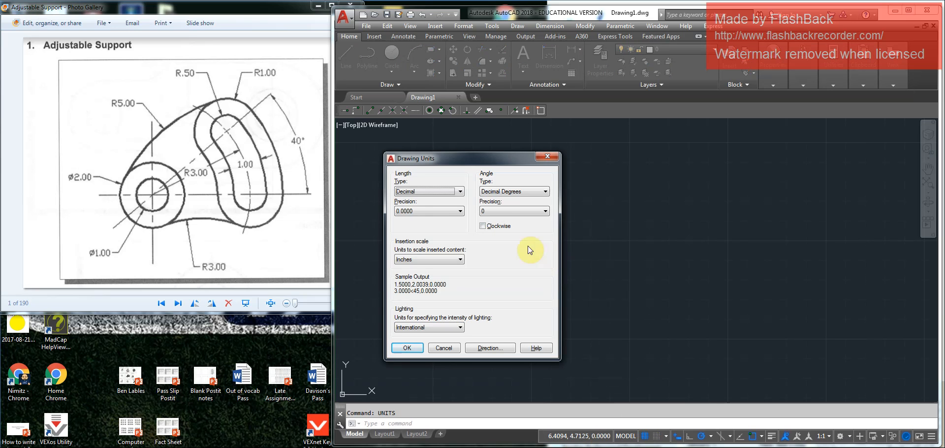
{"action": "left_click", "coordinate": [421, 211]}
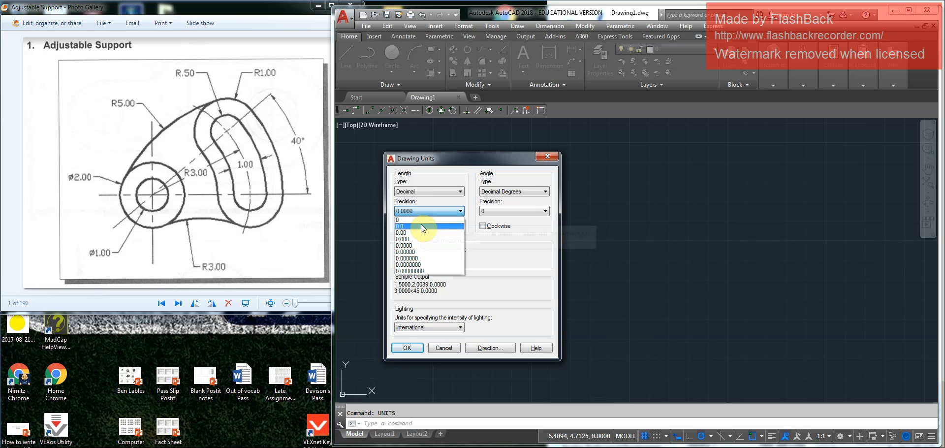
{"action": "left_click", "coordinate": [422, 232]}
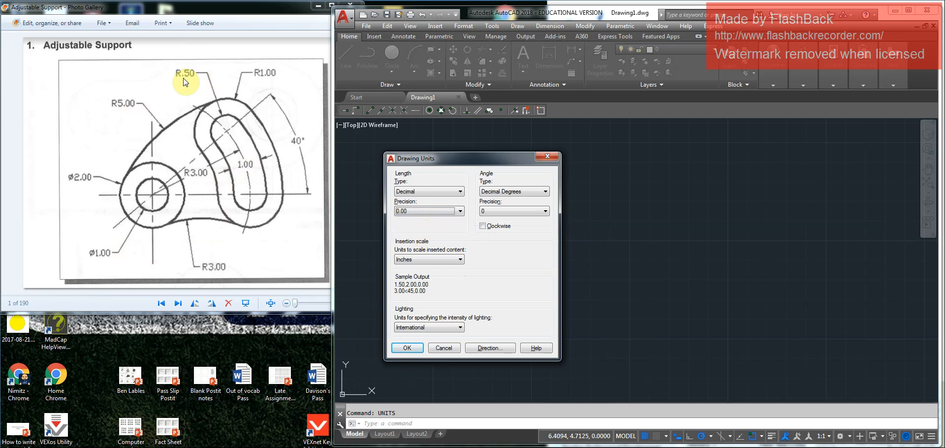
{"action": "left_click", "coordinate": [424, 211]}
{"action": "left_click", "coordinate": [427, 226]}
{"action": "left_click", "coordinate": [403, 348]}
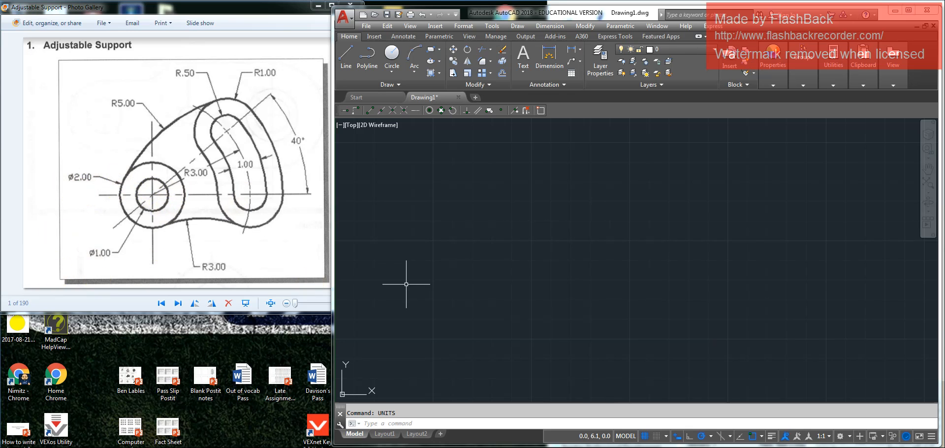
- Set the model space limits from lower-left corner -5,-5 to upper-right corner 10,5 and zoom to show all of the area
{"action": "type", "text": "limit"}
{"action": "key", "text": "Return"}
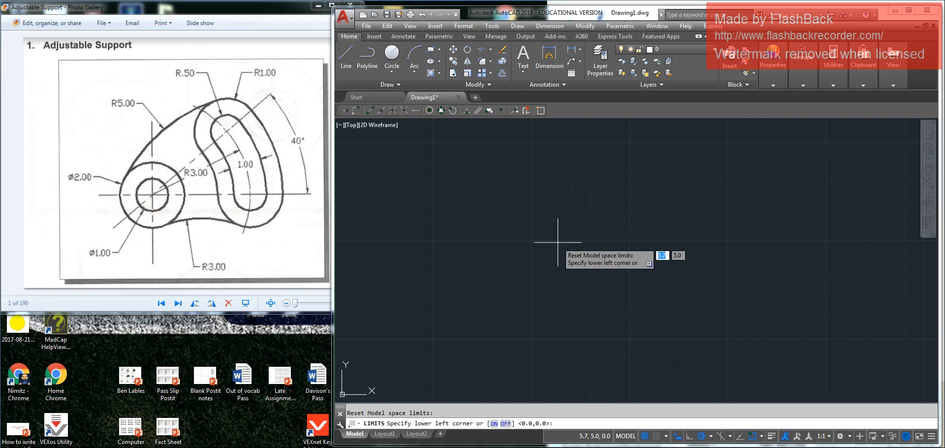
{"action": "type", "text": "-5"}
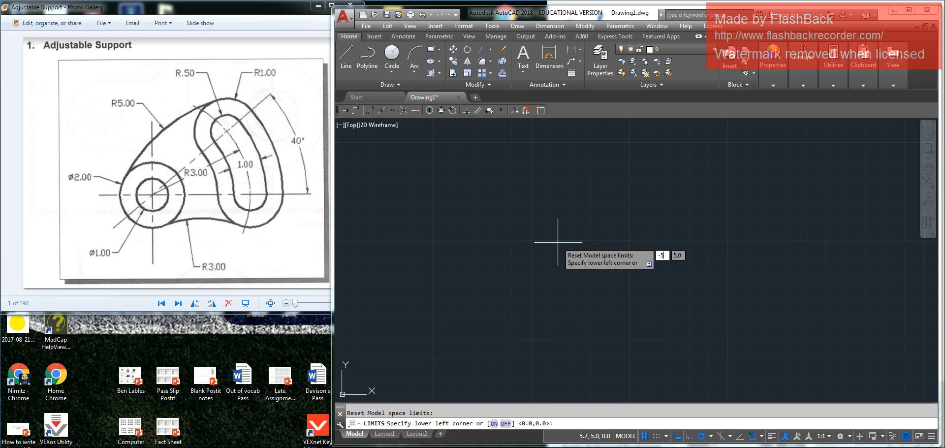
{"action": "key", "text": "Tab"}
{"action": "type", "text": "-5"}
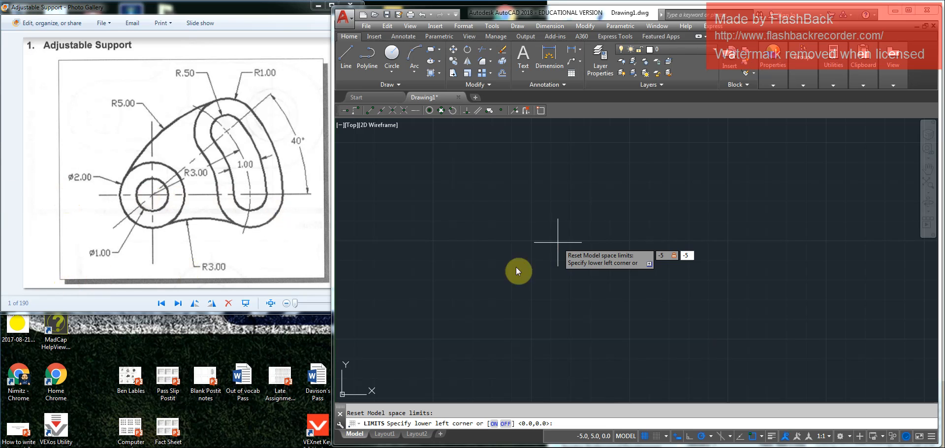
{"action": "key", "text": "Return"}
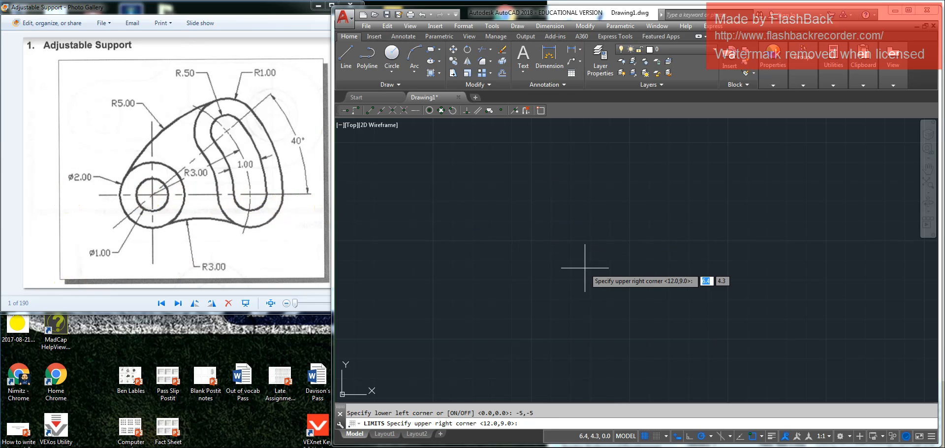
{"action": "type", "text": "10"}
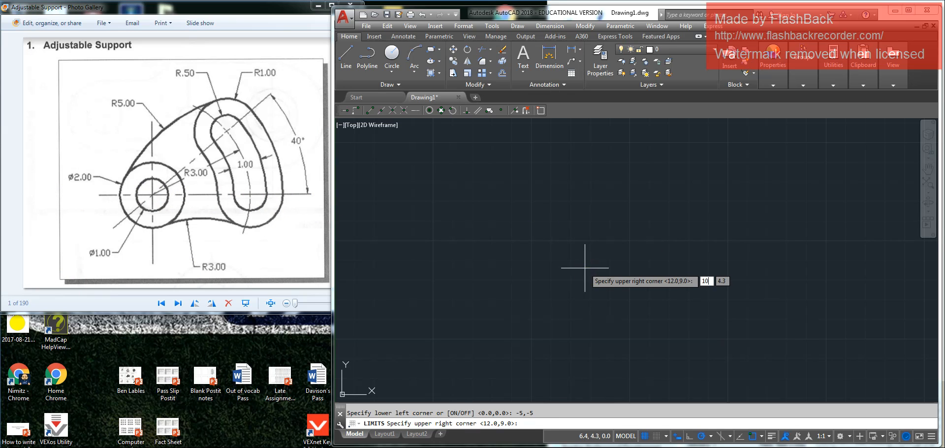
{"action": "key", "text": "Tab"}
{"action": "type", "text": "5"}
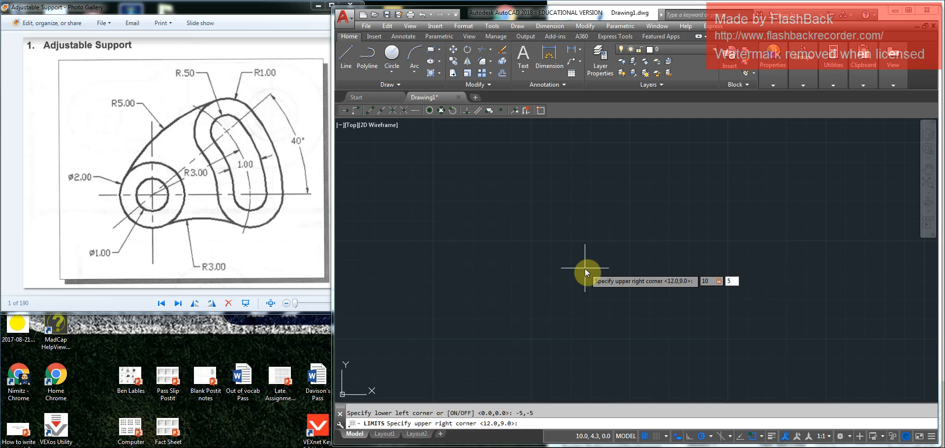
{"action": "key", "text": "Return"}
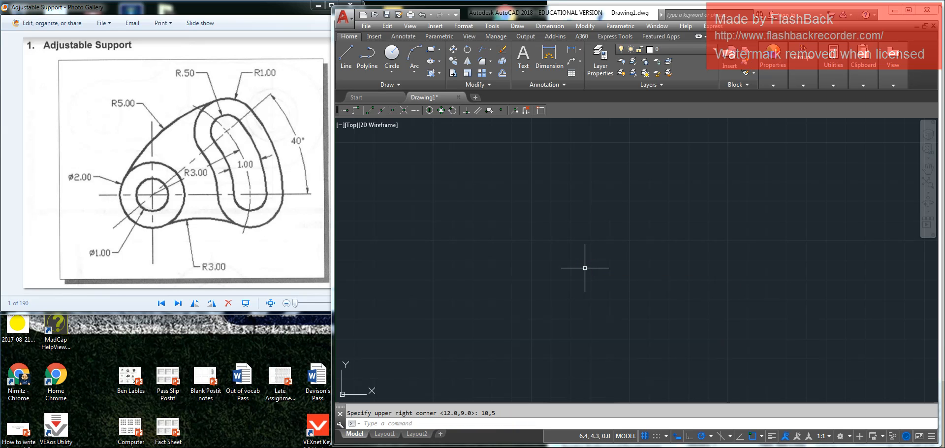
{"action": "type", "text": "zoom"}
{"action": "key", "text": "Return"}
{"action": "type", "text": "a"}
{"action": "key", "text": "Return"}
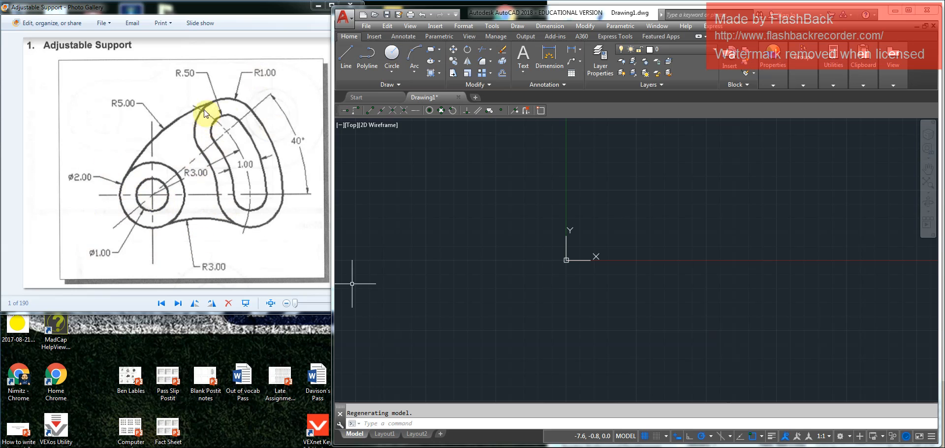
- Draw a circle by center and diameter at the origin 0,0 with a diameter of 2
{"action": "left_click", "coordinate": [395, 72]}
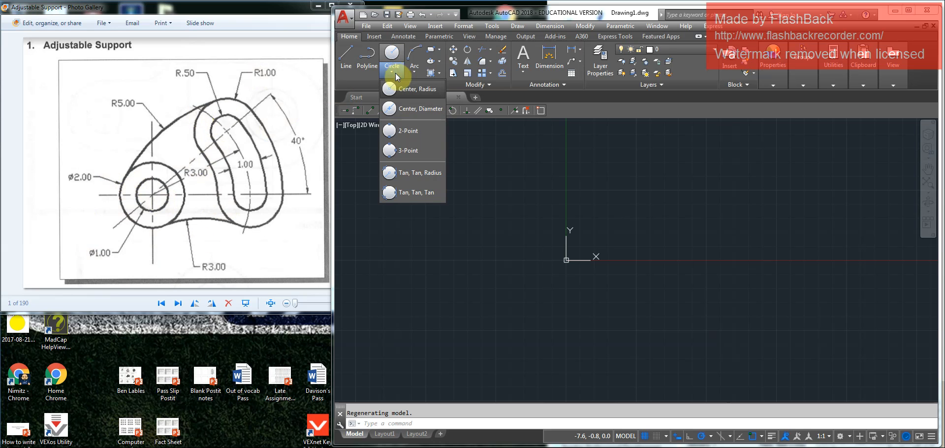
{"action": "left_click", "coordinate": [404, 109]}
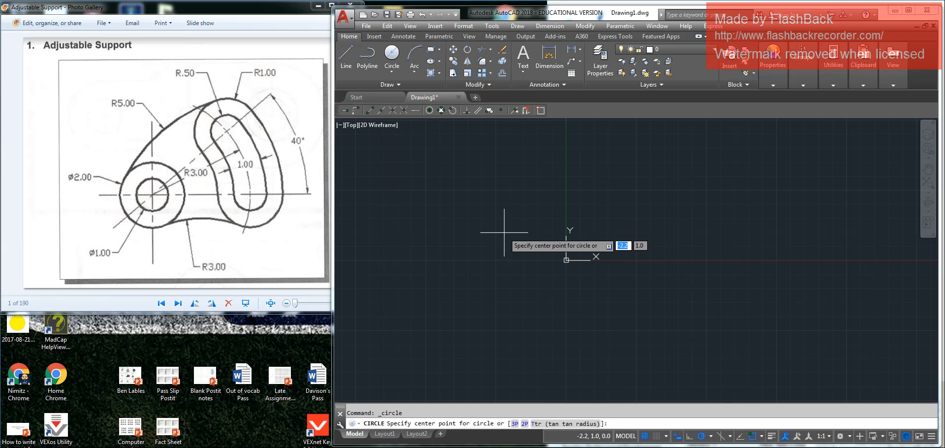
{"action": "type", "text": "0,0"}
{"action": "key", "text": "Return"}
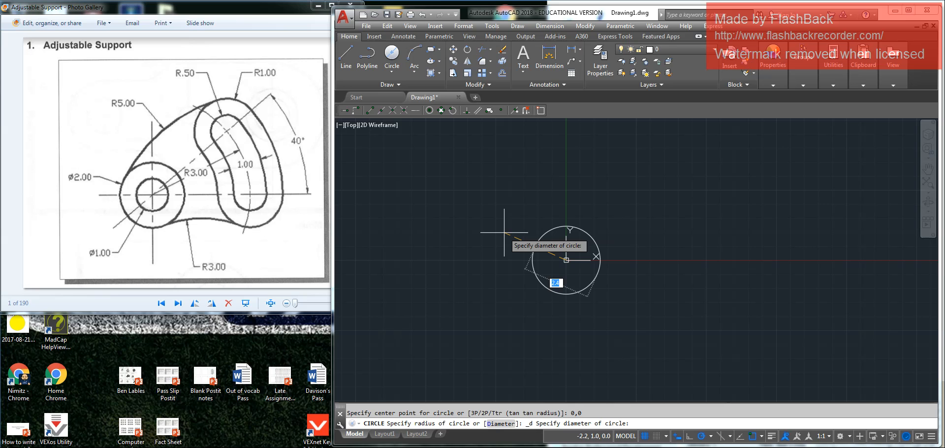
{"action": "type", "text": "2"}
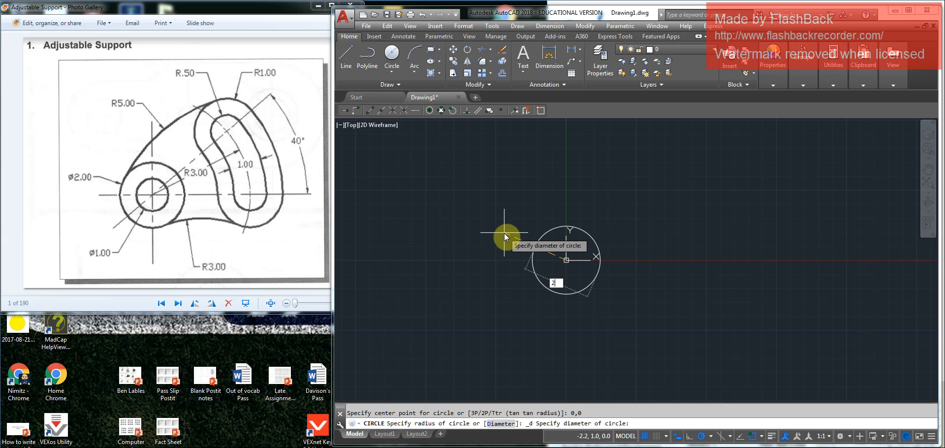
{"action": "key", "text": "Return"}
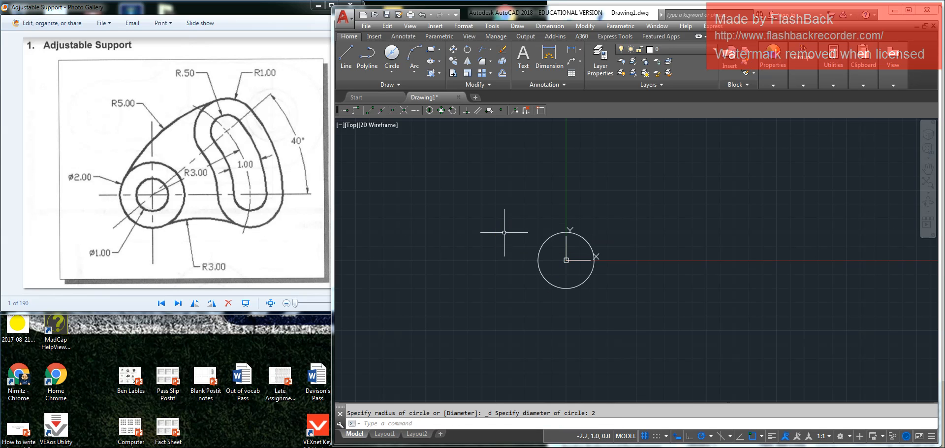
- Draw a concentric inner circle at the origin using the Diameter option with a diameter of 1
{"action": "key", "text": "Return"}
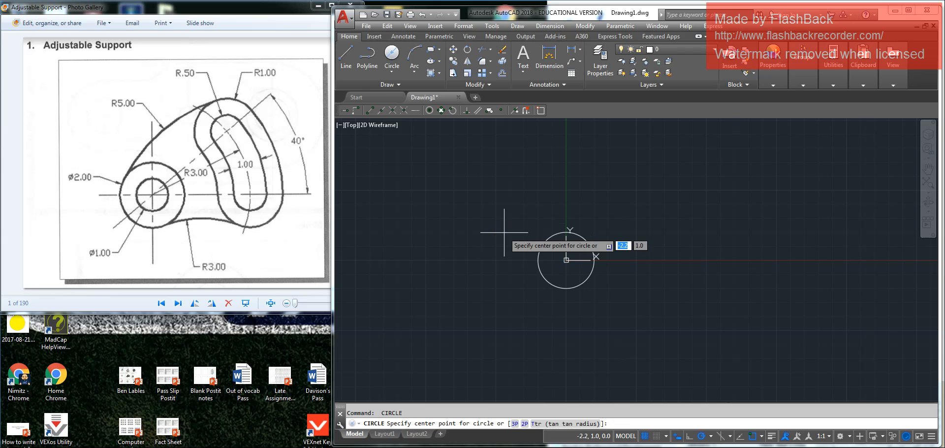
{"action": "left_click", "coordinate": [566, 260]}
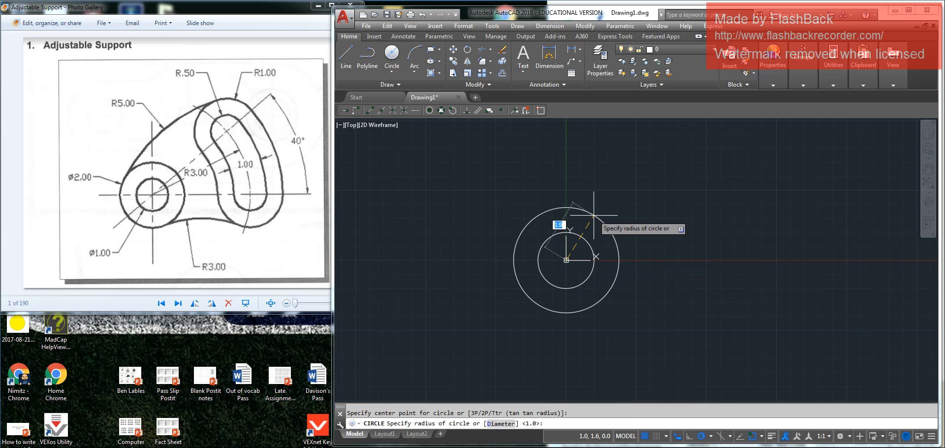
{"action": "right_click", "coordinate": [594, 215]}
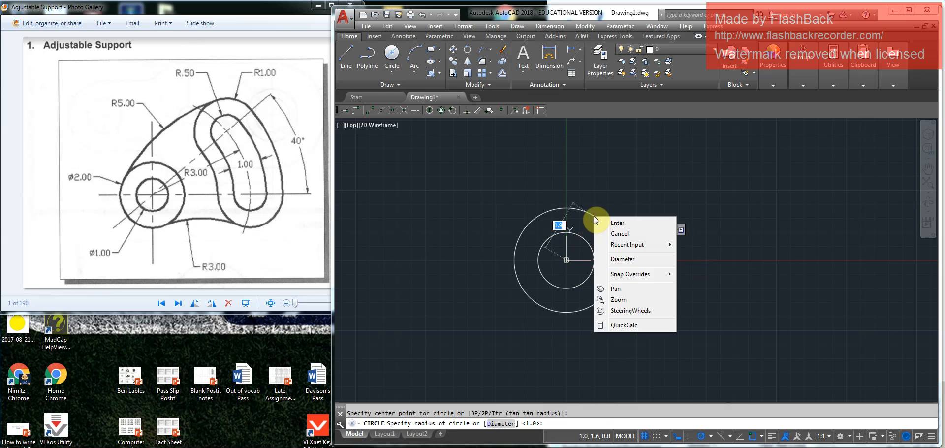
{"action": "left_click", "coordinate": [623, 260]}
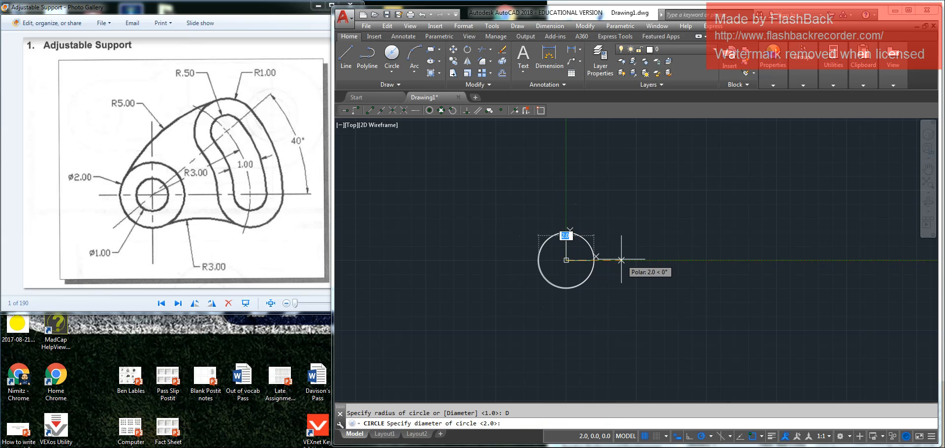
{"action": "type", "text": "1"}
{"action": "key", "text": "Return"}
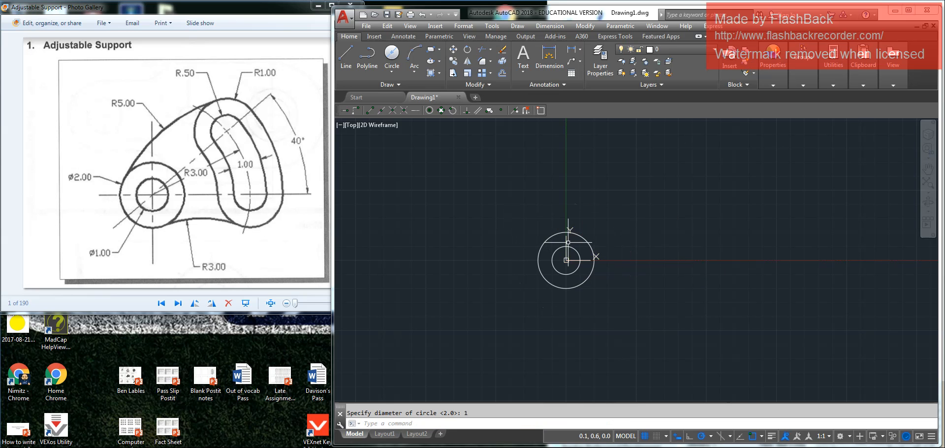
- Draw a horizontal line 3 units long from the center of the circles along the positive X direction
{"action": "scroll", "coordinate": [584, 258], "scroll_direction": "up", "scroll_amount": 2}
{"action": "scroll", "coordinate": [584, 257], "scroll_direction": "up", "scroll_amount": 2}
{"action": "mouse_move", "coordinate": [639, 202]}
{"action": "middle_mouse_down"}
{"action": "mouse_move", "coordinate": [637, 226]}
{"action": "mouse_move", "coordinate": [604, 246]}
{"action": "middle_mouse_up"}
{"action": "scroll", "coordinate": [637, 226], "scroll_direction": "down", "scroll_amount": 2}
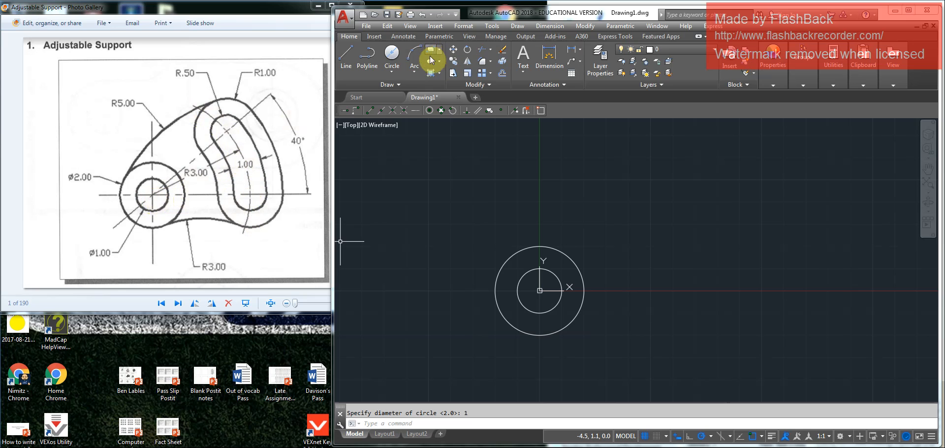
{"action": "left_click", "coordinate": [347, 51]}
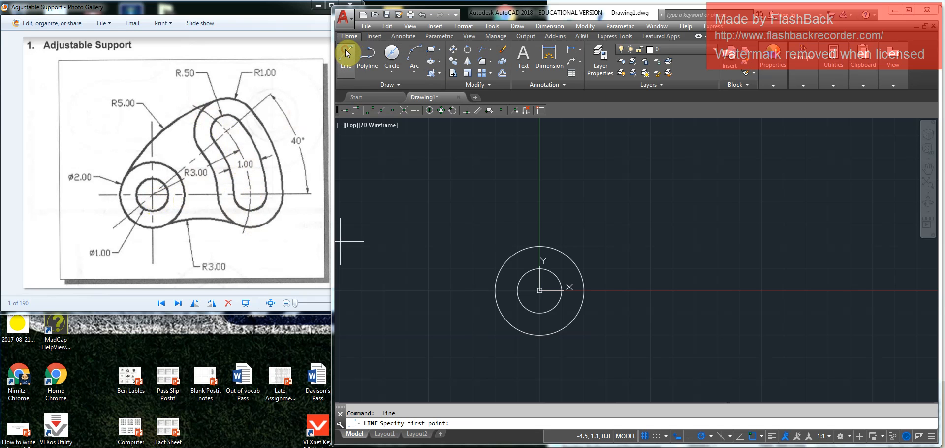
{"action": "left_click", "coordinate": [540, 291]}
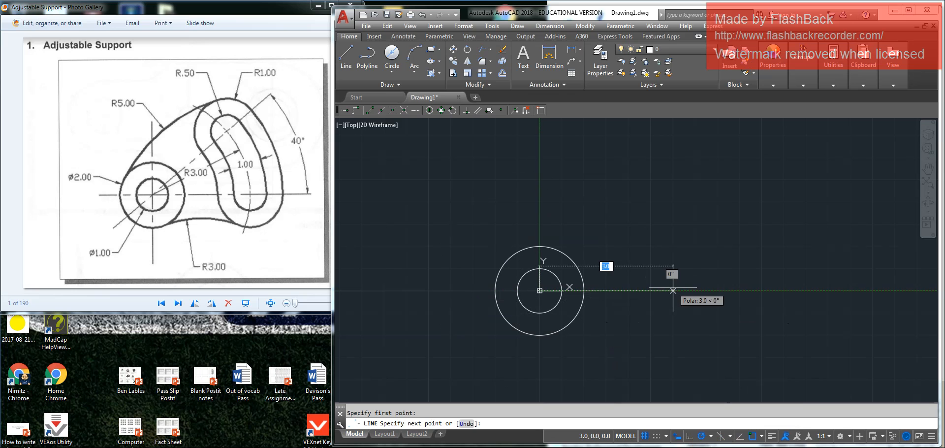
{"action": "type", "text": "3"}
{"action": "key", "text": "Return"}
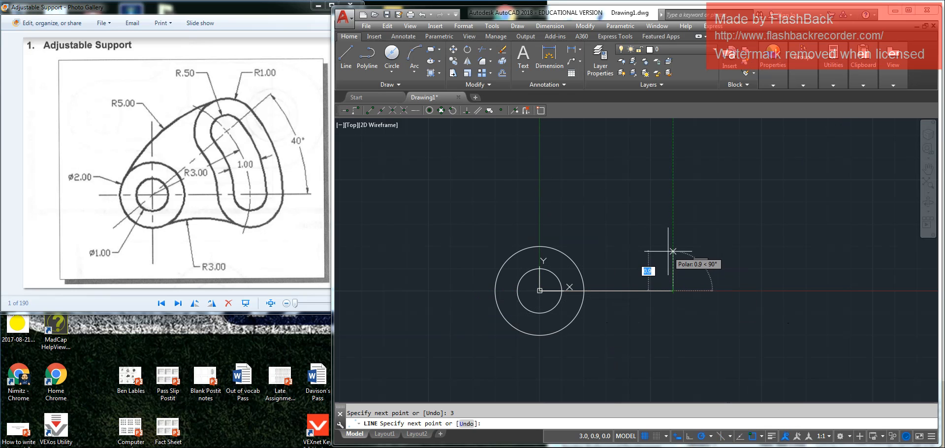
{"action": "key", "text": "Escape"}
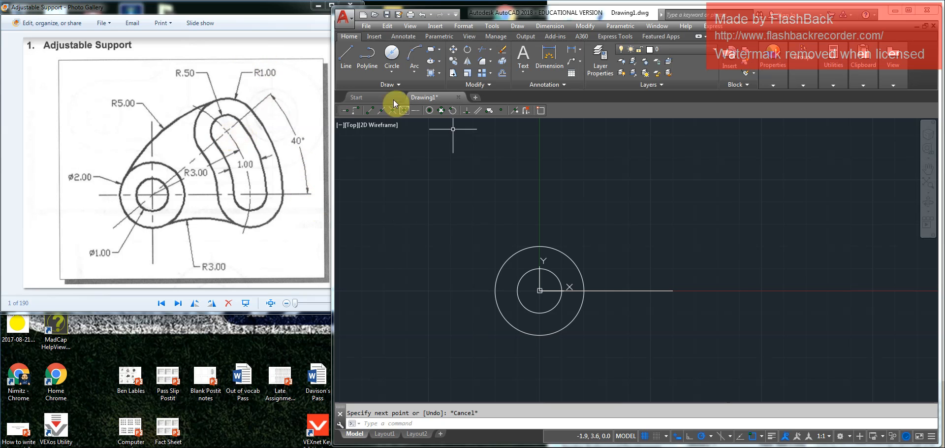
- Draw a line 3 units long at 40 degrees from the center of the hub circles
{"action": "left_click", "coordinate": [345, 51]}
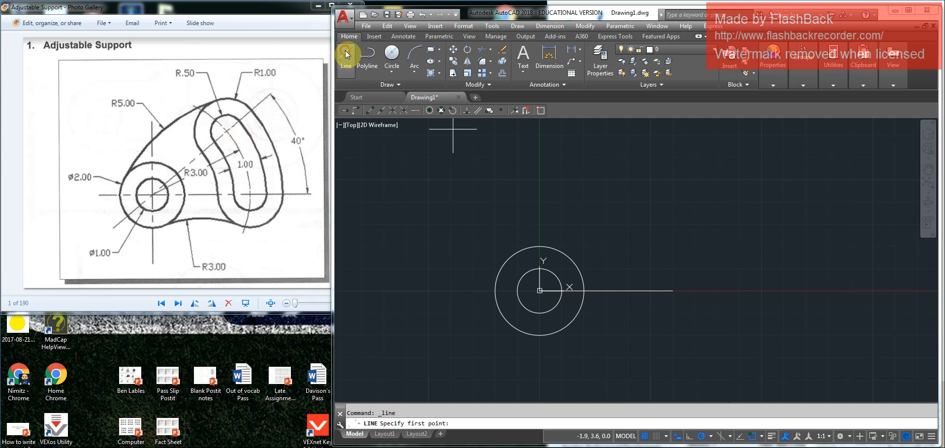
{"action": "left_click", "coordinate": [540, 291]}
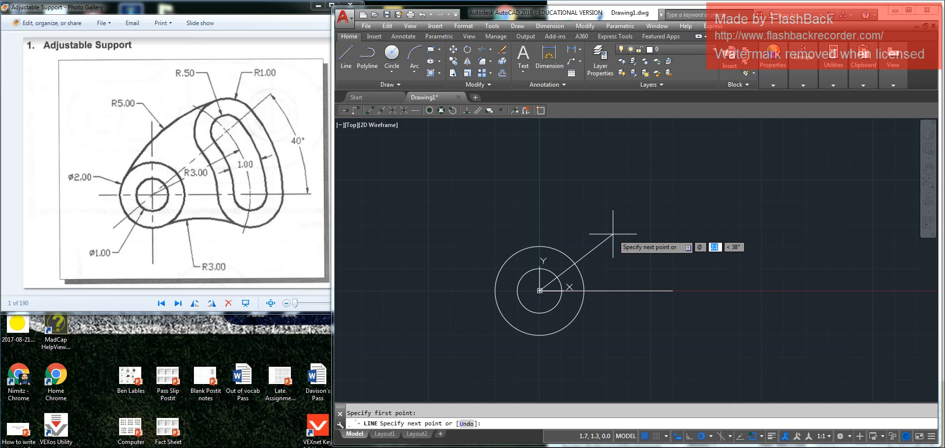
{"action": "type", "text": "3"}
{"action": "key", "text": "Tab"}
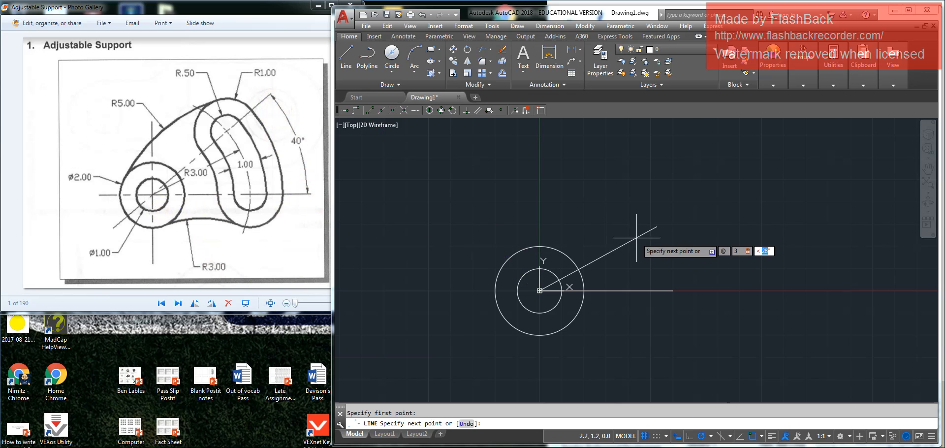
{"action": "type", "text": "40"}
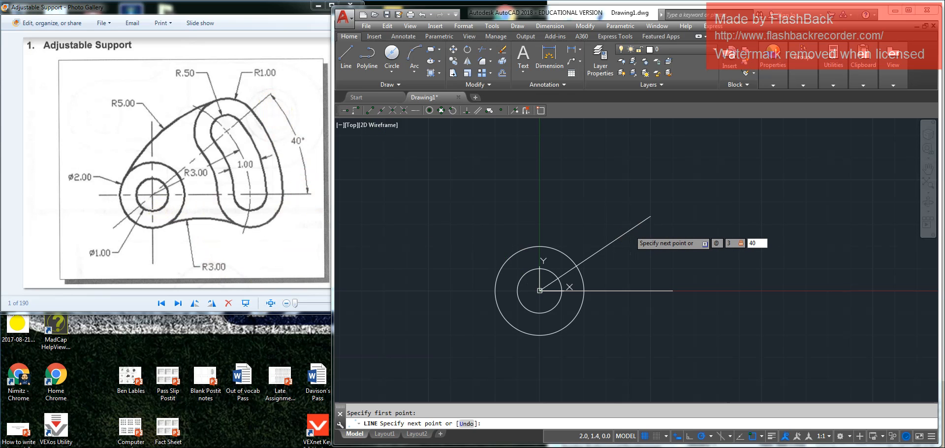
{"action": "key", "text": "Return"}
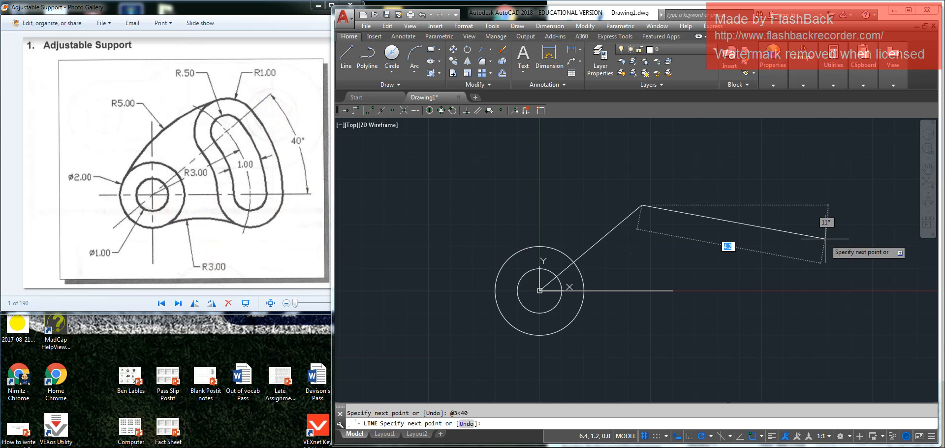
{"action": "key", "text": "Escape"}
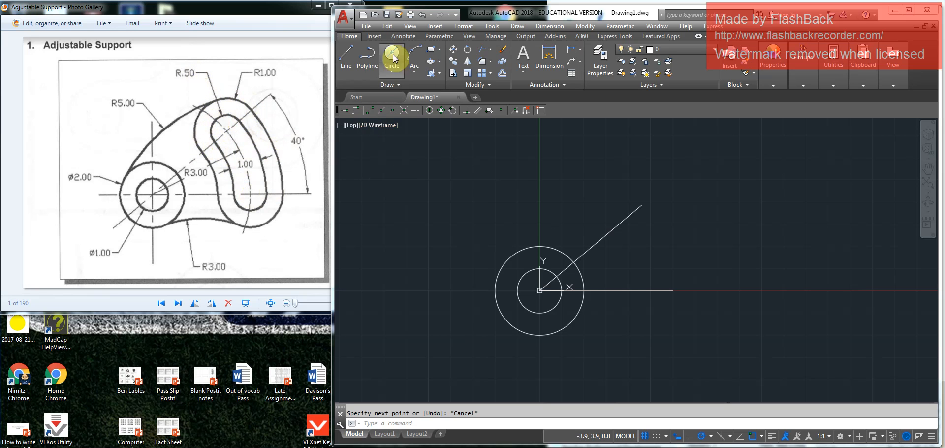
- Draw two concentric circles with radii of 0.5 and 1 centered on the outer end of the 40-degree line
{"action": "left_click", "coordinate": [392, 72]}
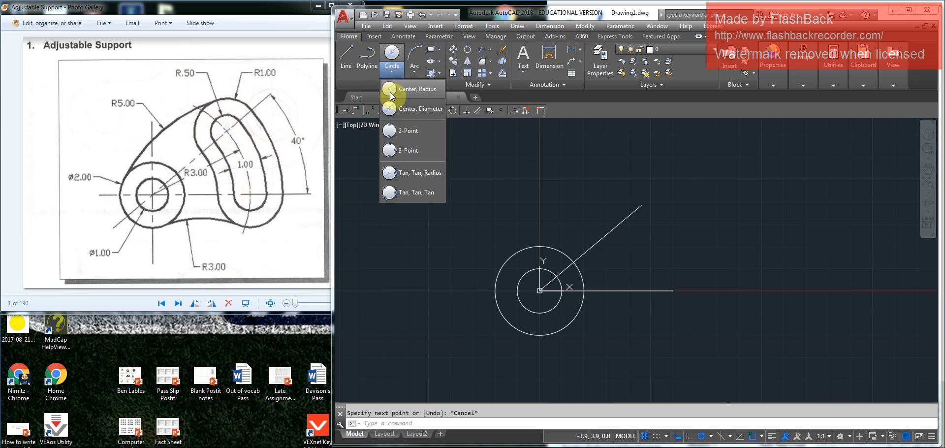
{"action": "left_click", "coordinate": [391, 93]}
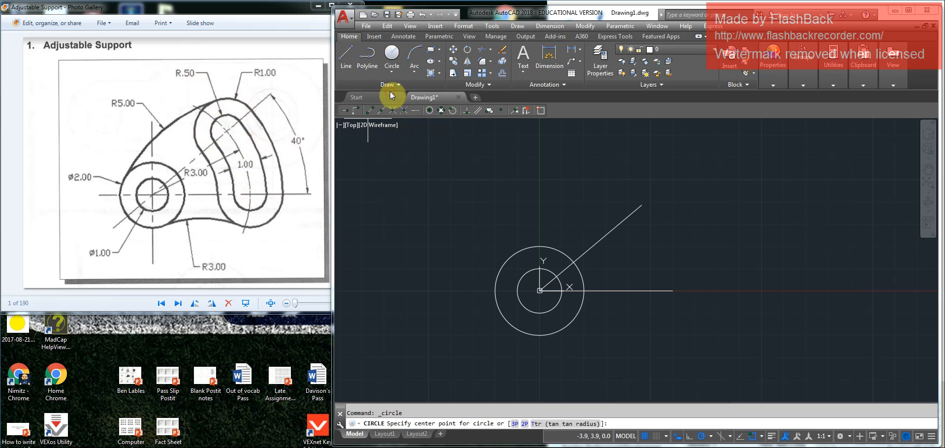
{"action": "left_click", "coordinate": [642, 204]}
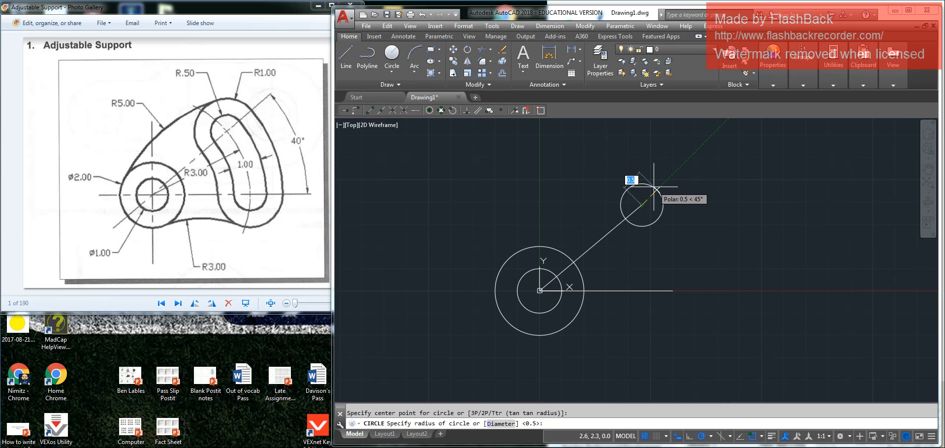
{"action": "type", "text": ".5"}
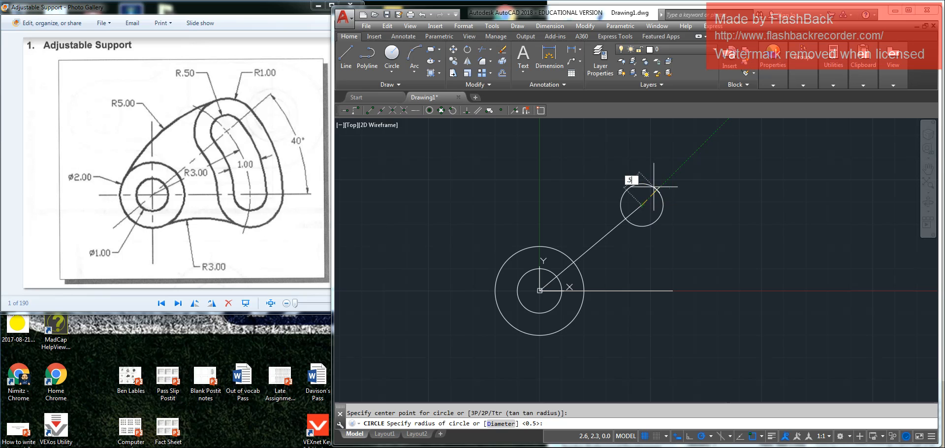
{"action": "key", "text": "Return"}
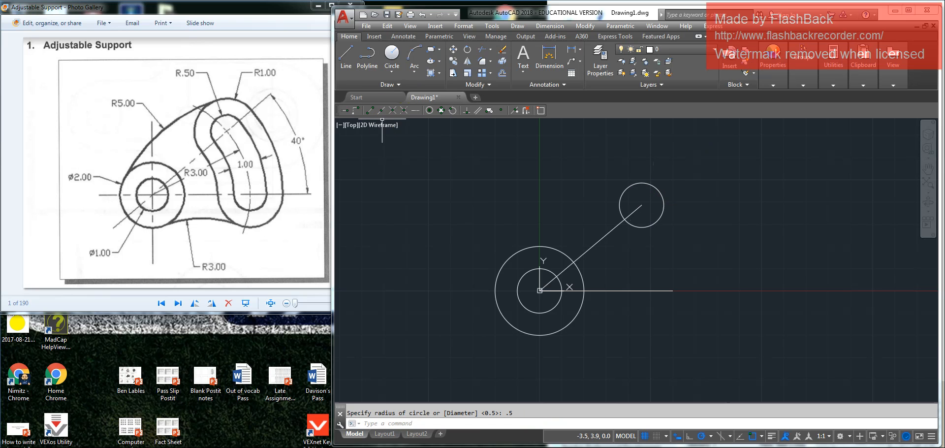
{"action": "key", "text": "Return"}
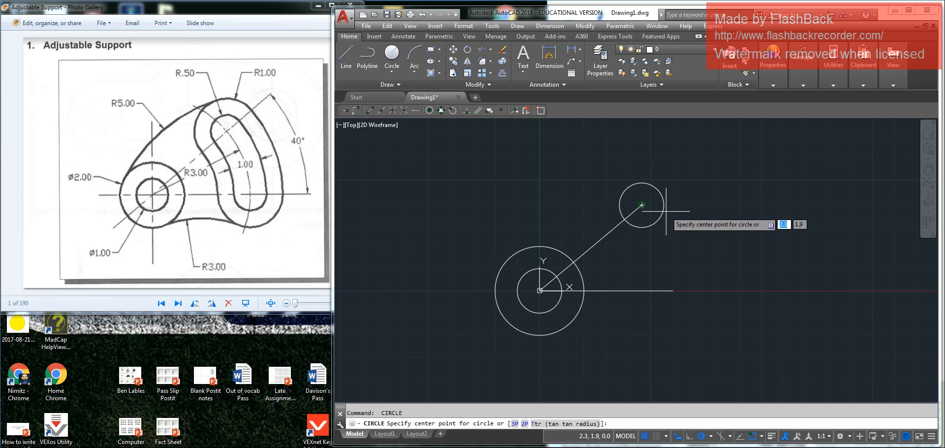
{"action": "left_click", "coordinate": [642, 204]}
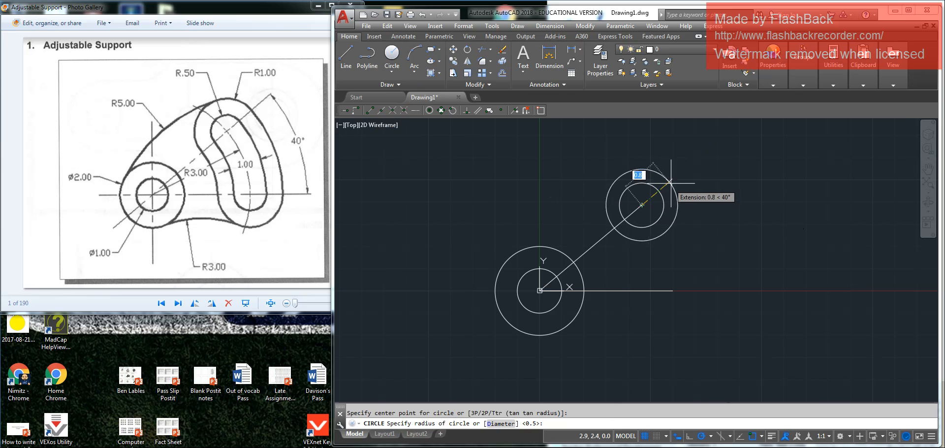
{"action": "type", "text": "1"}
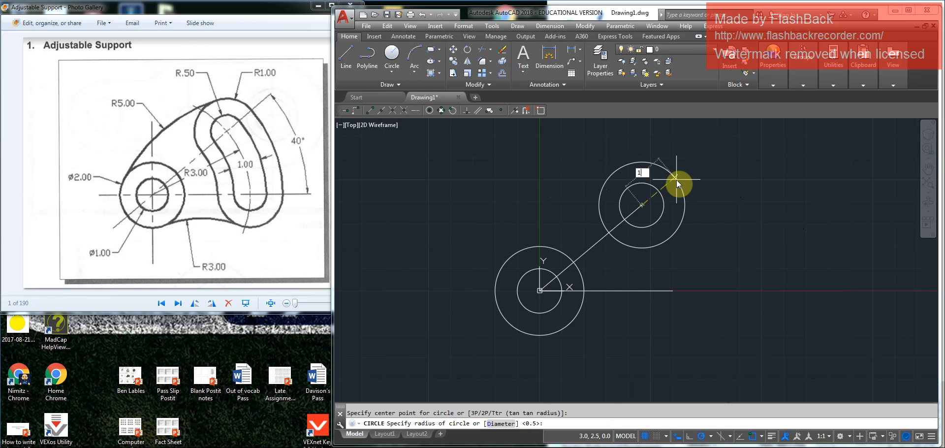
{"action": "left_click", "coordinate": [677, 184]}
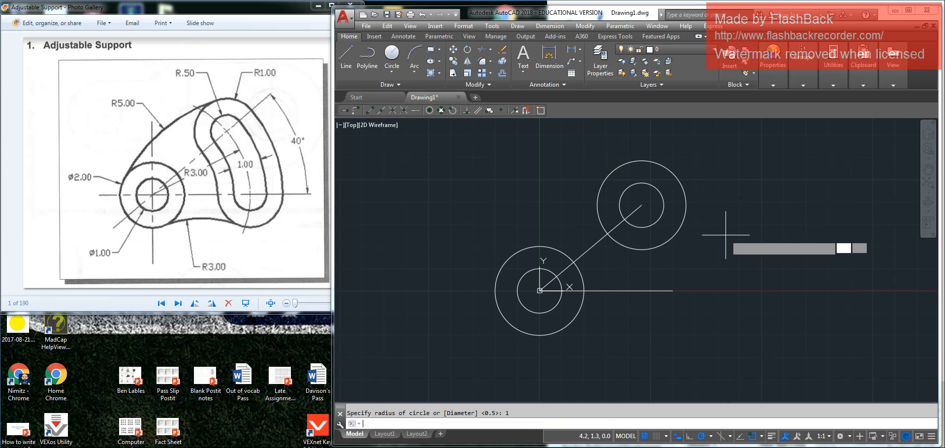
- Draw two concentric circles with radii of 0.5 and 1 centered on the outer end of the horizontal line
{"action": "key", "text": "Return"}
{"action": "left_click", "coordinate": [673, 290]}
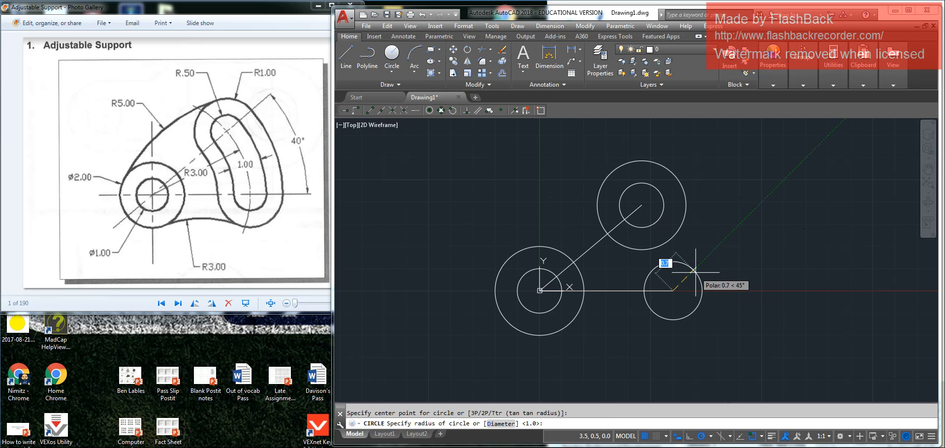
{"action": "type", "text": ".5"}
{"action": "key", "text": "Return"}
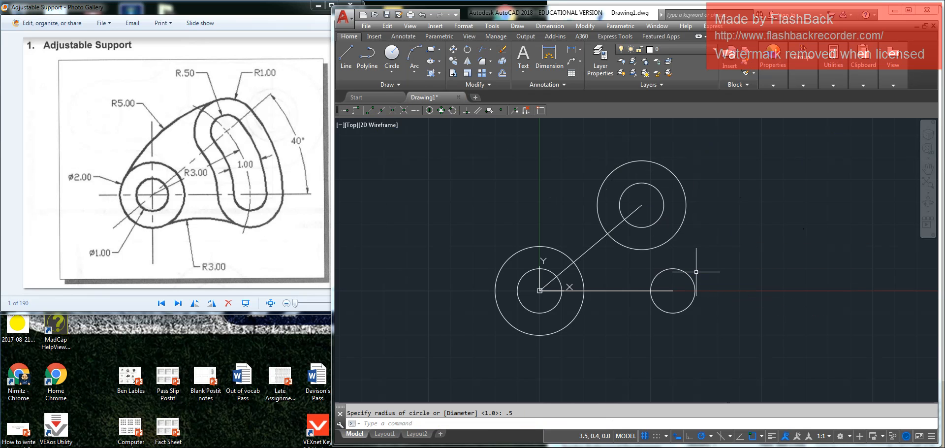
{"action": "key", "text": "Return"}
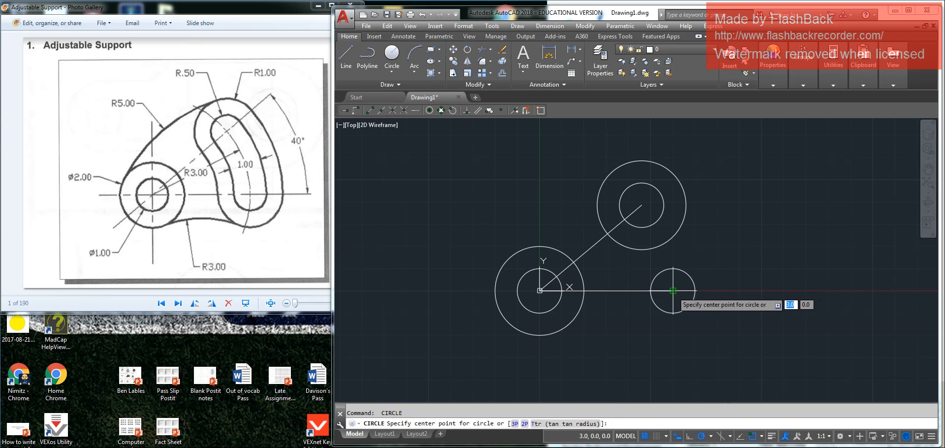
{"action": "left_click", "coordinate": [673, 291]}
{"action": "type", "text": "1"}
{"action": "key", "text": "Return"}
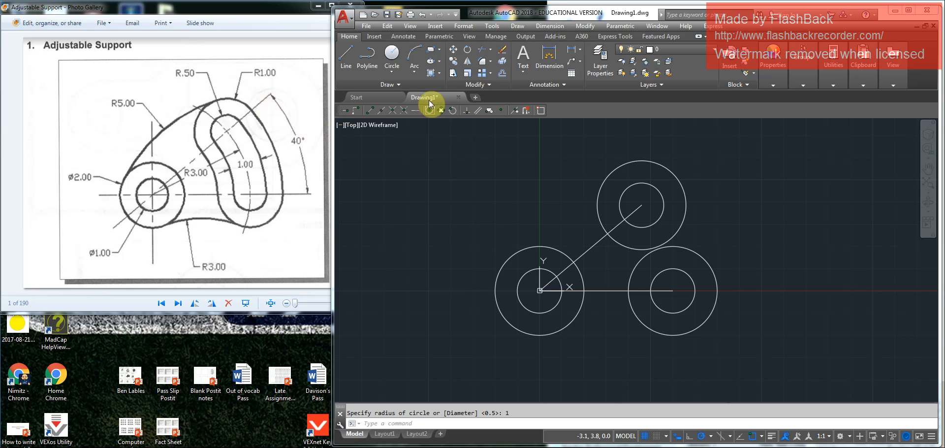
- Draw a Tan, Tan, Radius circle of radius 5 tangent to the upper-left of the hub's outer circle and the top of the upper outer circle
{"action": "left_click", "coordinate": [401, 74]}
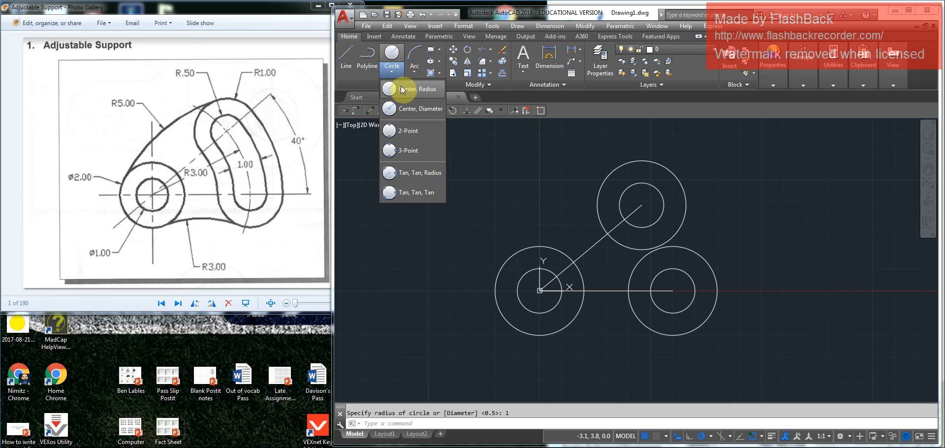
{"action": "left_click", "coordinate": [401, 172]}
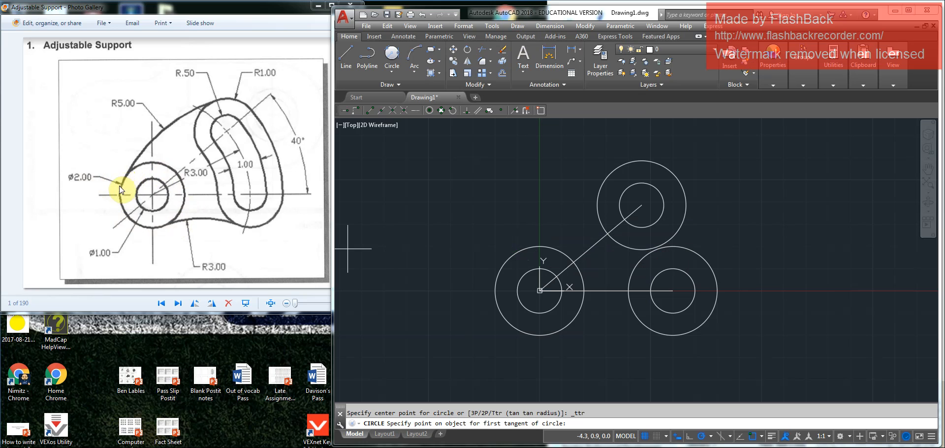
{"action": "left_click", "coordinate": [502, 267]}
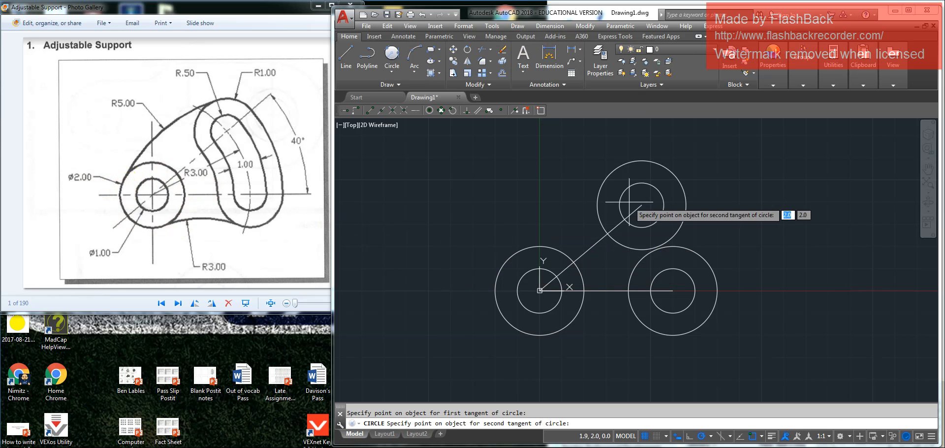
{"action": "left_click", "coordinate": [645, 160]}
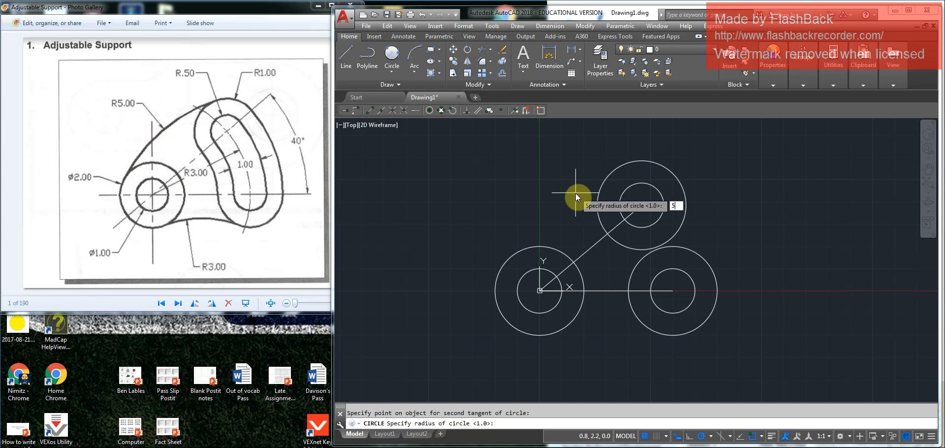
{"action": "key", "text": "Return"}
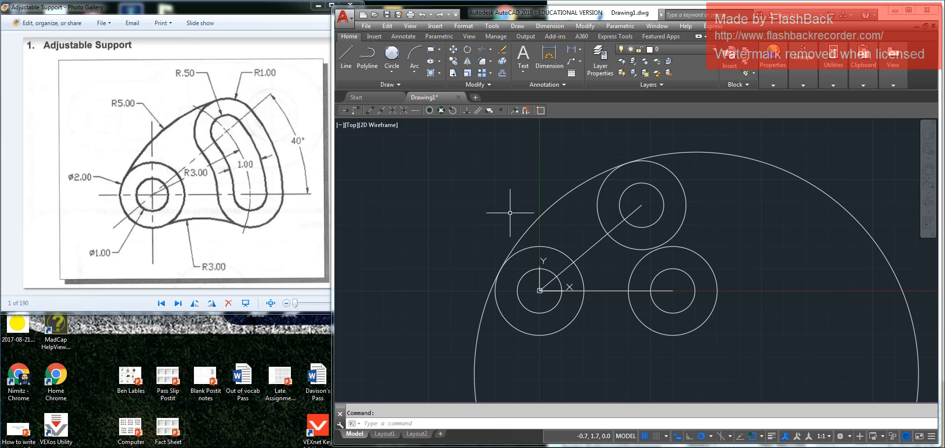
- Trim the radius 5 circle against the hub's and upper outer circles, keeping only the upper-left arc between them
{"action": "scroll", "coordinate": [519, 207], "scroll_direction": "down", "scroll_amount": 4}
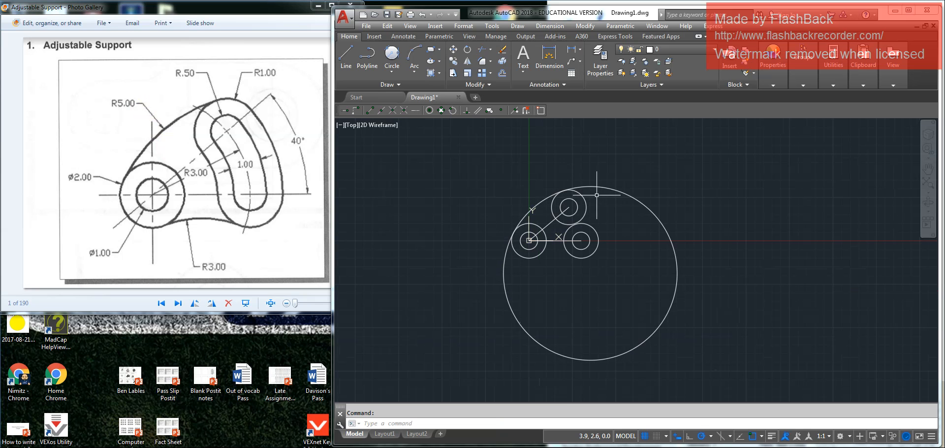
{"action": "scroll", "coordinate": [566, 211], "scroll_direction": "up", "scroll_amount": 2}
{"action": "middle_click_drag", "start_coordinate": [563, 211], "coordinate": [636, 200]}
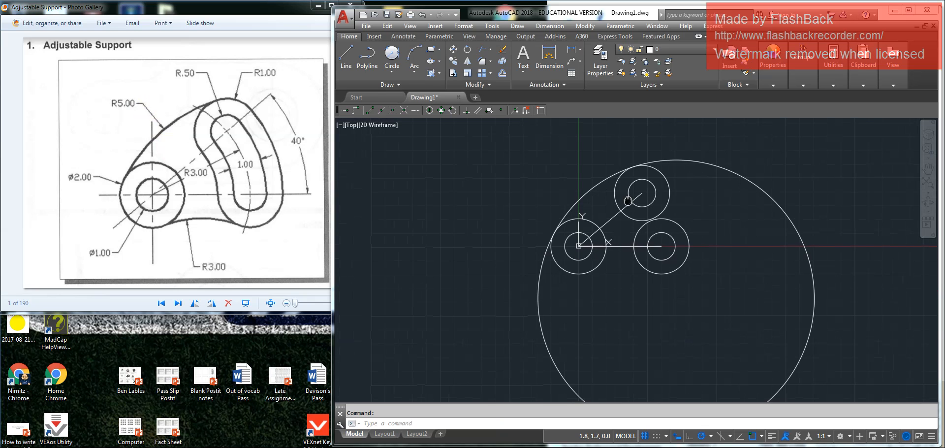
{"action": "left_click", "coordinate": [688, 161]}
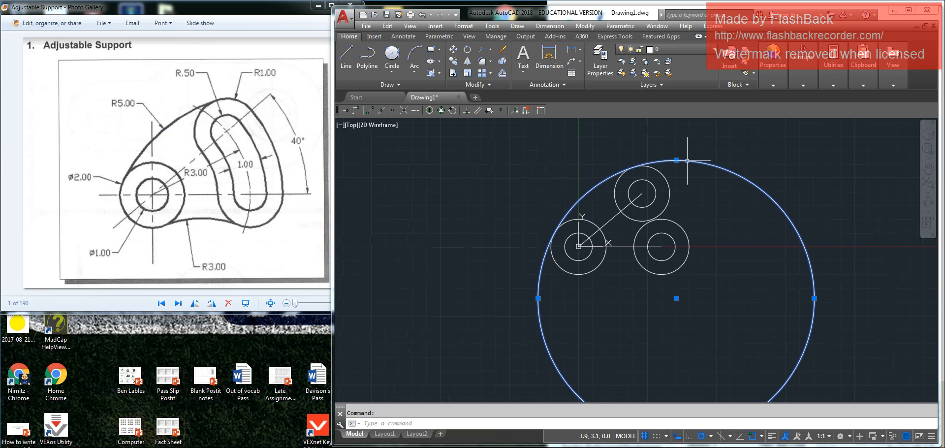
{"action": "left_click", "coordinate": [664, 173]}
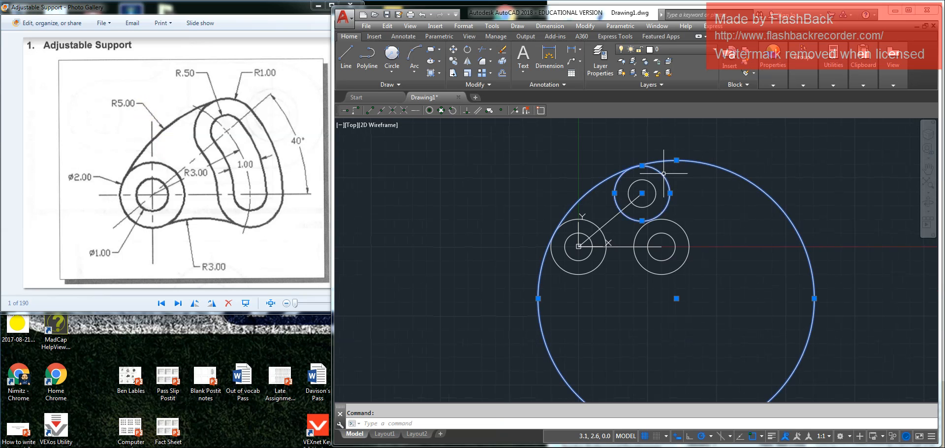
{"action": "left_click", "coordinate": [560, 266]}
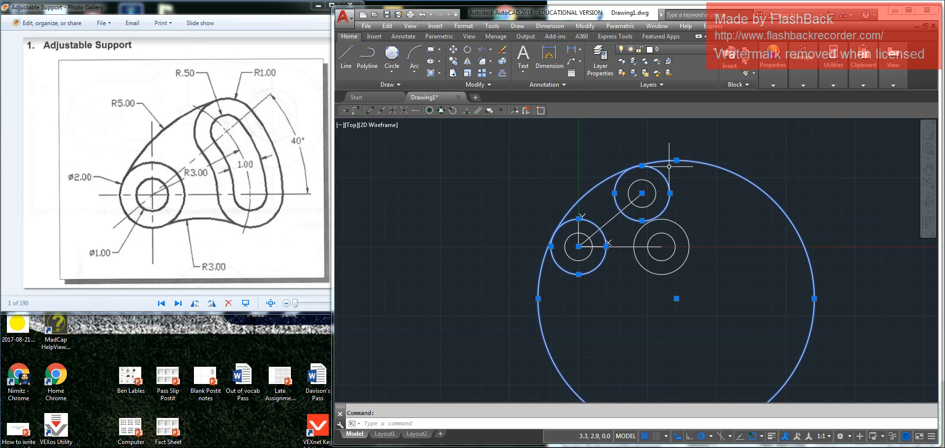
{"action": "left_click", "coordinate": [482, 49]}
{"action": "left_click", "coordinate": [711, 165]}
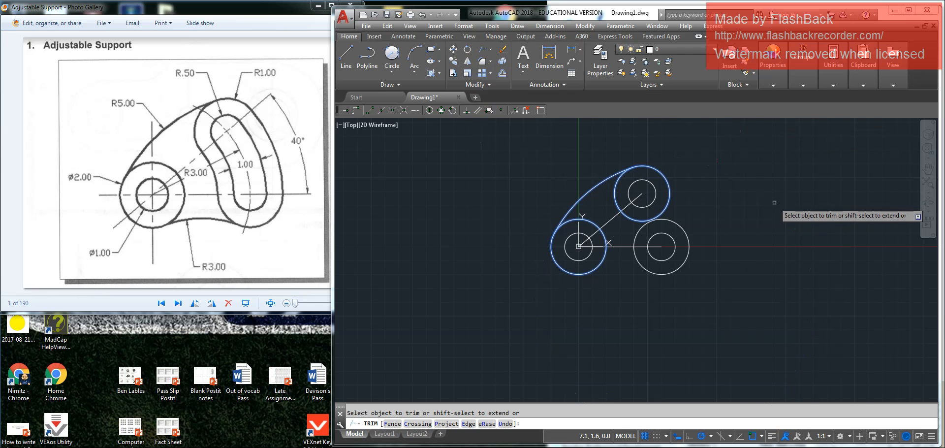
{"action": "key", "text": "Escape"}
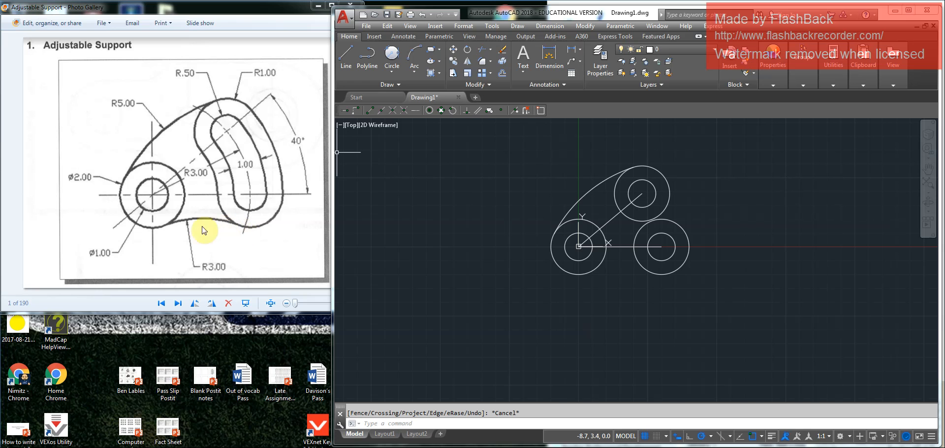
- Draw a Tan, Tan, Radius circle of radius 3 tangent to the undersides of the hub's outer circle and the lower slot-end outer circle
{"action": "left_click", "coordinate": [390, 74]}
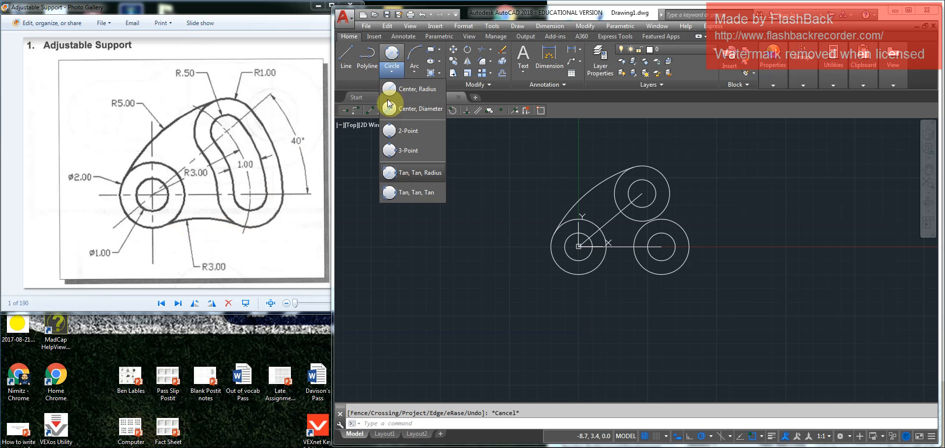
{"action": "left_click", "coordinate": [393, 175]}
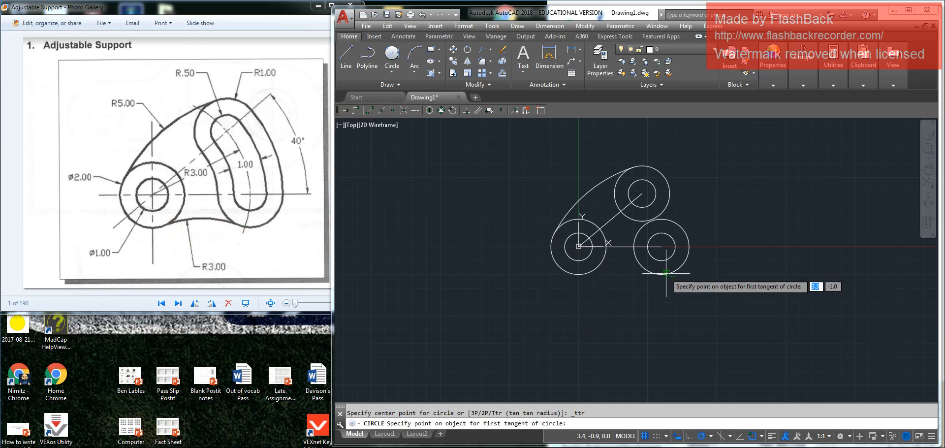
{"action": "left_click", "coordinate": [642, 269]}
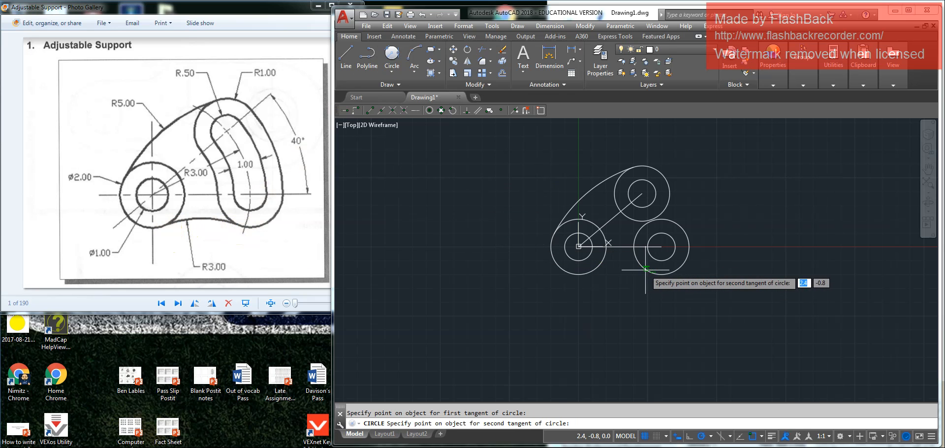
{"action": "left_click", "coordinate": [594, 270]}
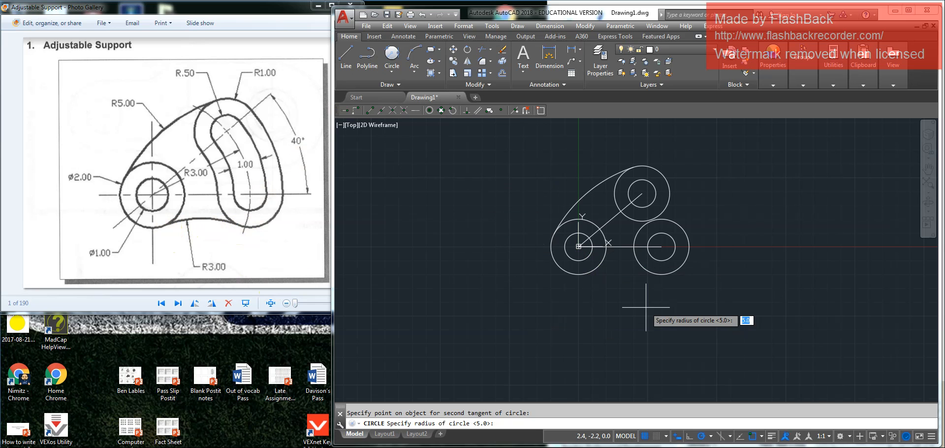
{"action": "key", "text": "Return"}
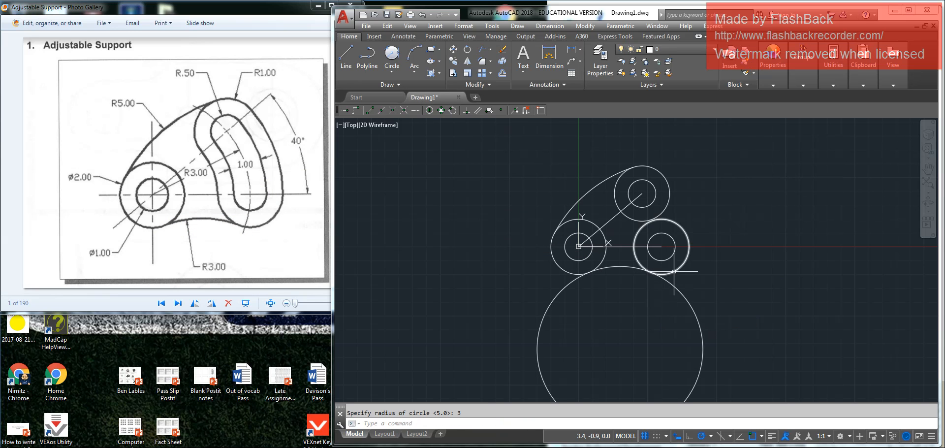
- Trim the radius 3 circle against the hub's and lower slot-end outer circles, keeping only the short arc bridging them
{"action": "left_click", "coordinate": [614, 267]}
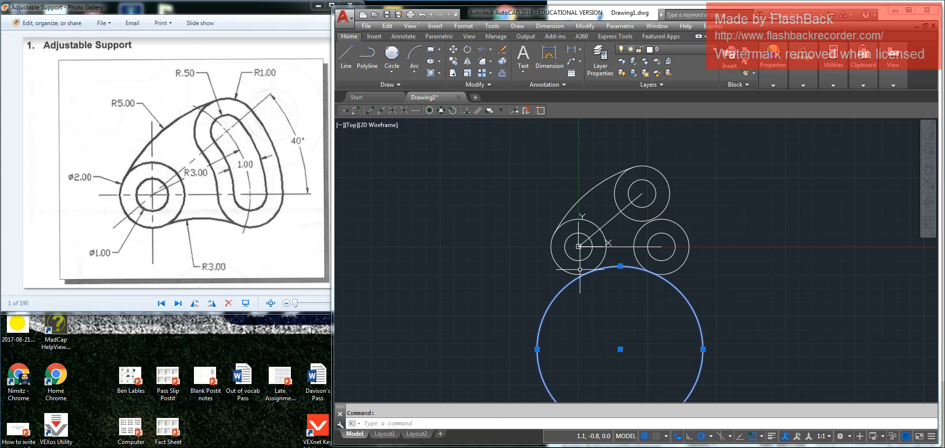
{"action": "left_click", "coordinate": [602, 260]}
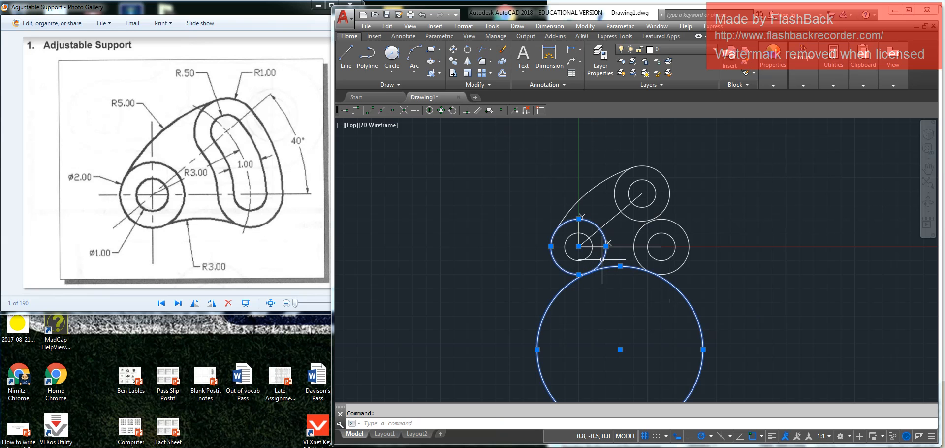
{"action": "left_click", "coordinate": [635, 253]}
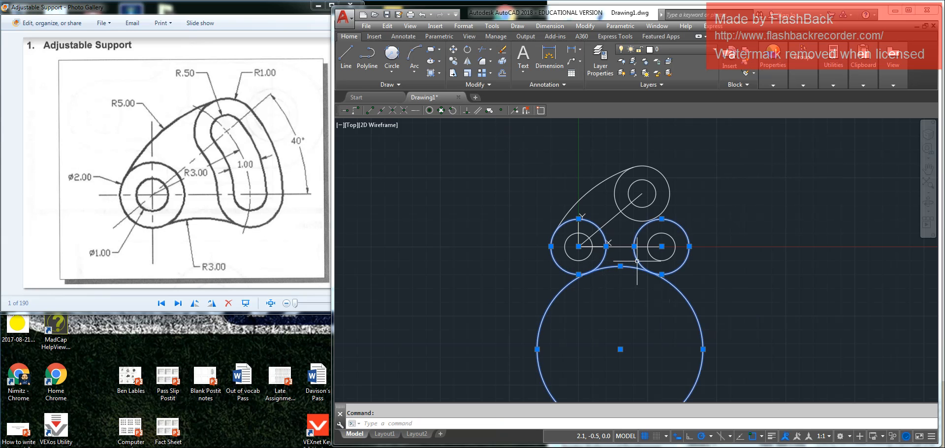
{"action": "left_click", "coordinate": [480, 50]}
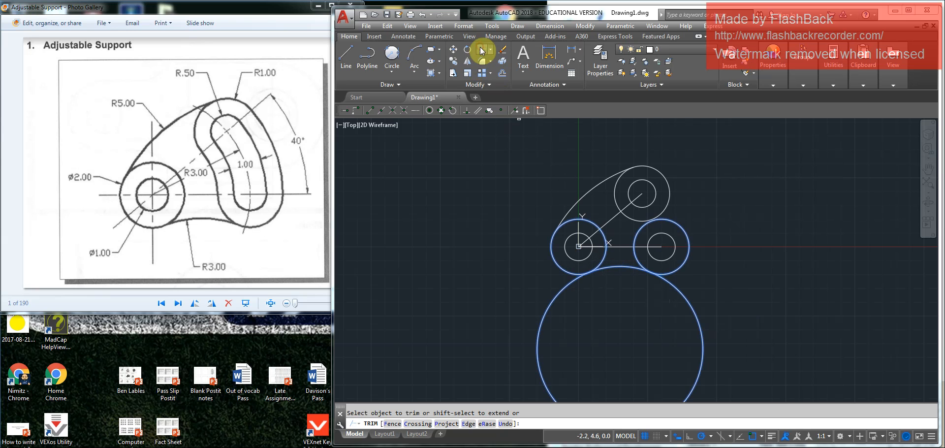
{"action": "left_click", "coordinate": [559, 293]}
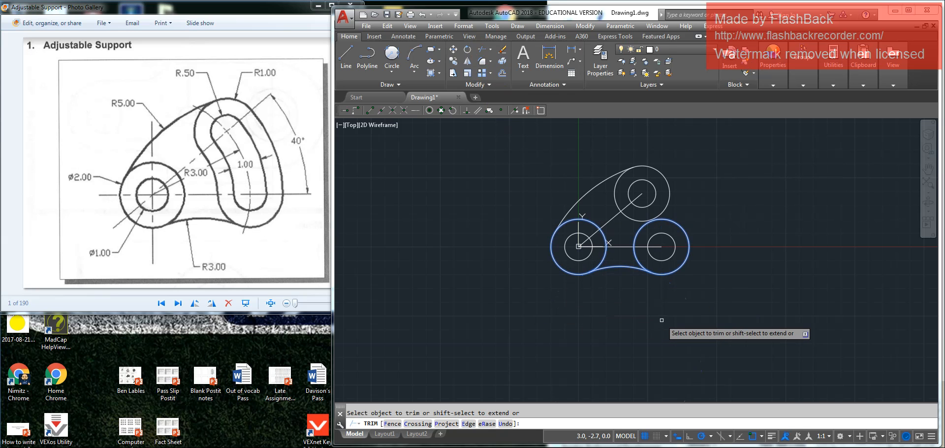
{"action": "key", "text": "Escape"}
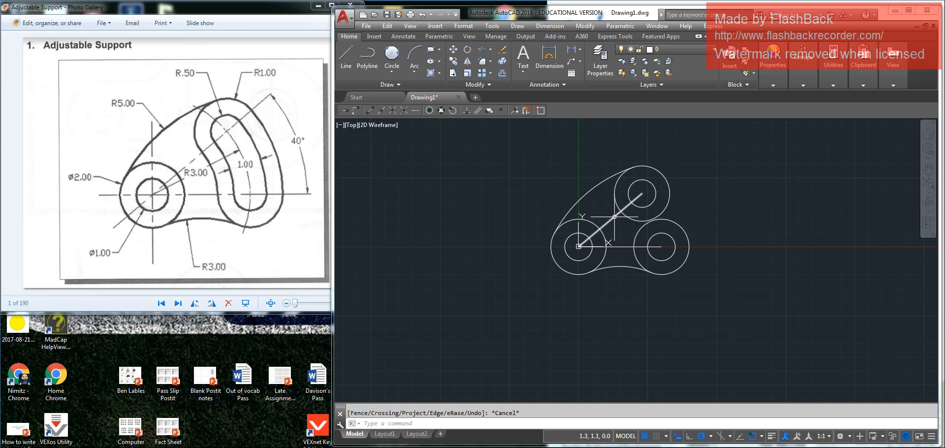
{"action": "left_click", "coordinate": [761, 437]}
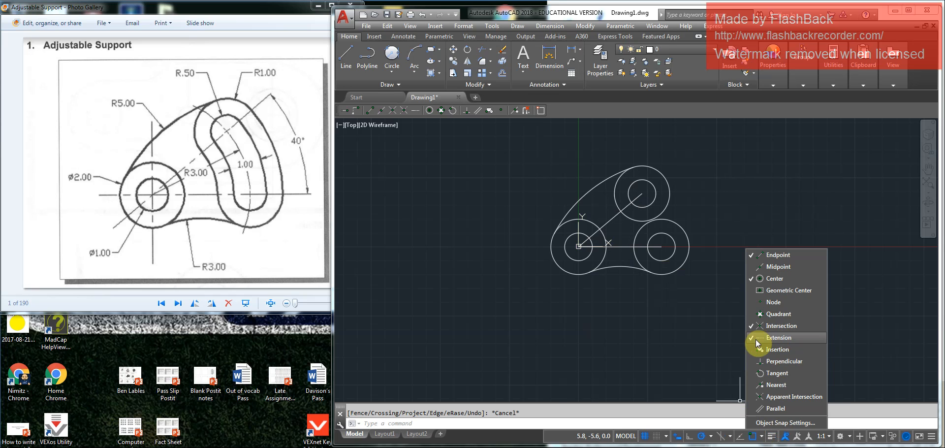
{"action": "left_click", "coordinate": [688, 329]}
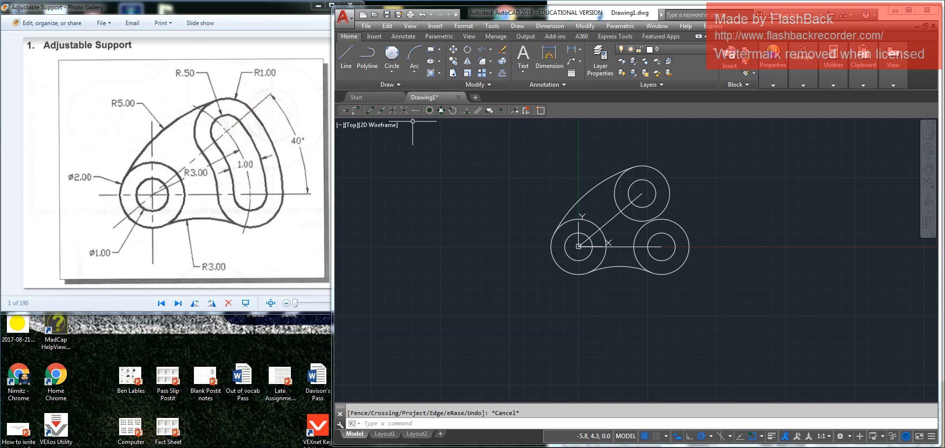
- Draw circles of radius 2 and 2.5 centered on the hub, through the near sides of the upper outer and inner circles on the 40-degree line
{"action": "left_click", "coordinate": [392, 74]}
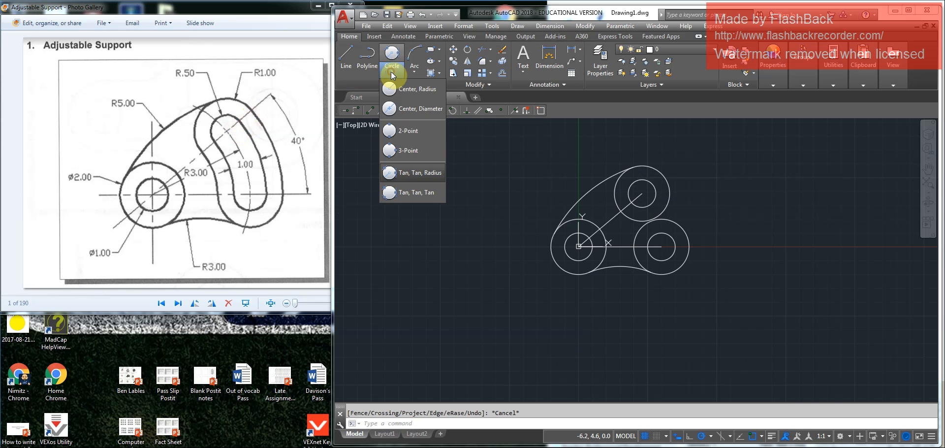
{"action": "left_click", "coordinate": [397, 90]}
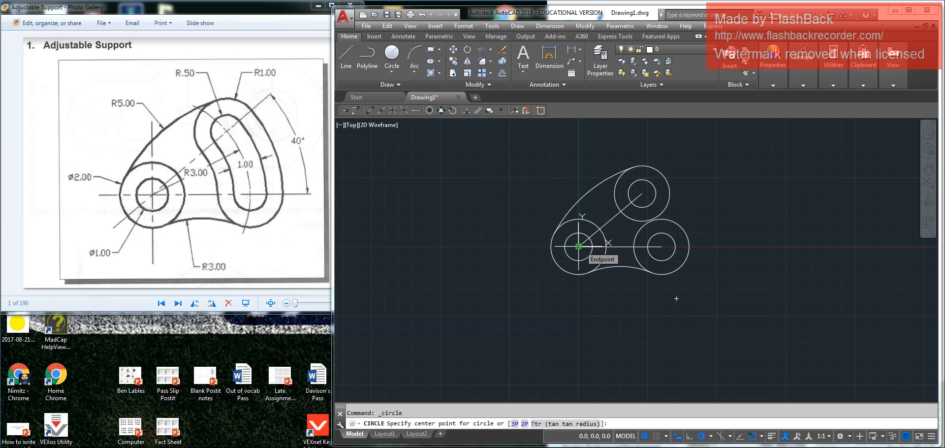
{"action": "left_click", "coordinate": [578, 246]}
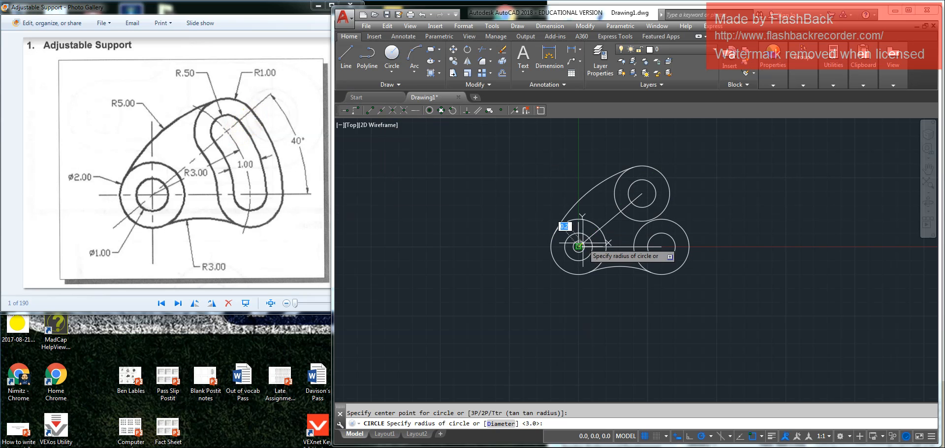
{"action": "left_click", "coordinate": [621, 211]}
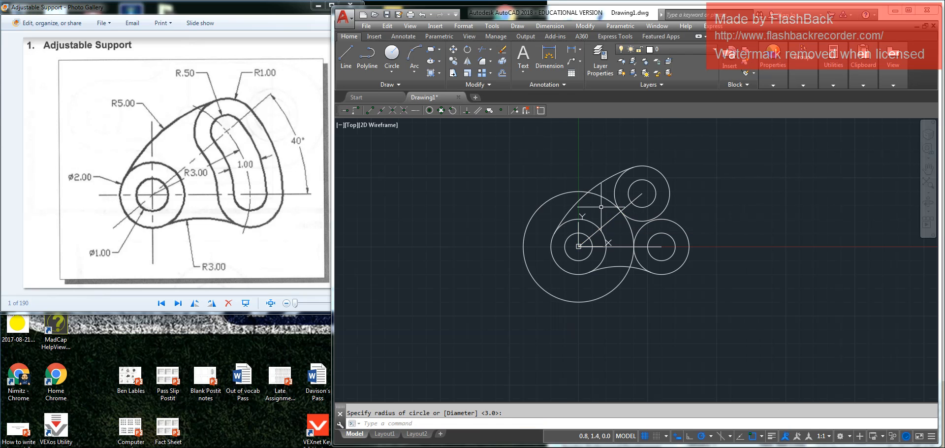
{"action": "key", "text": "Return"}
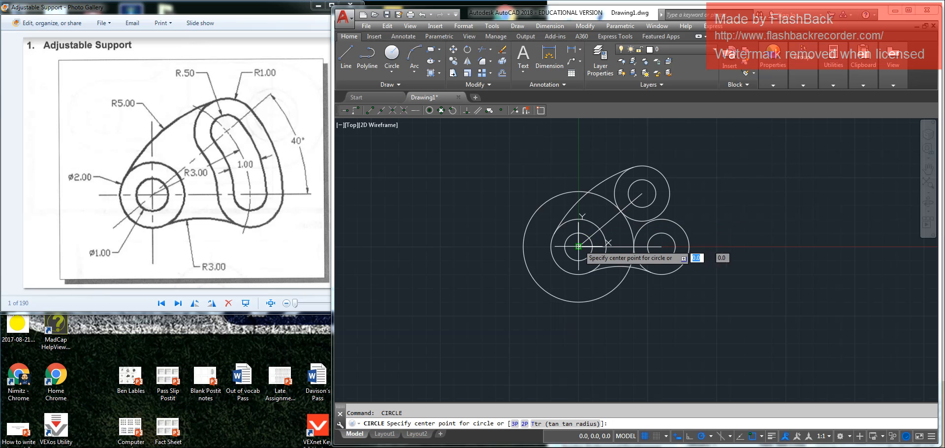
{"action": "left_click", "coordinate": [579, 247]}
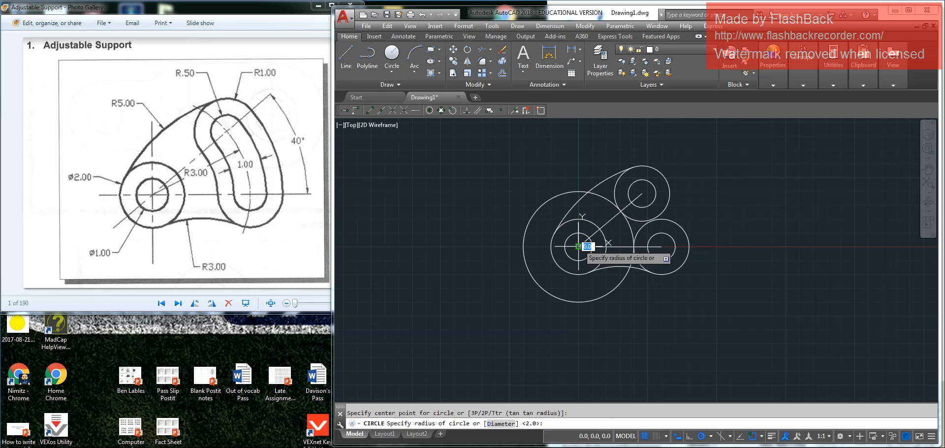
{"action": "left_click", "coordinate": [632, 202]}
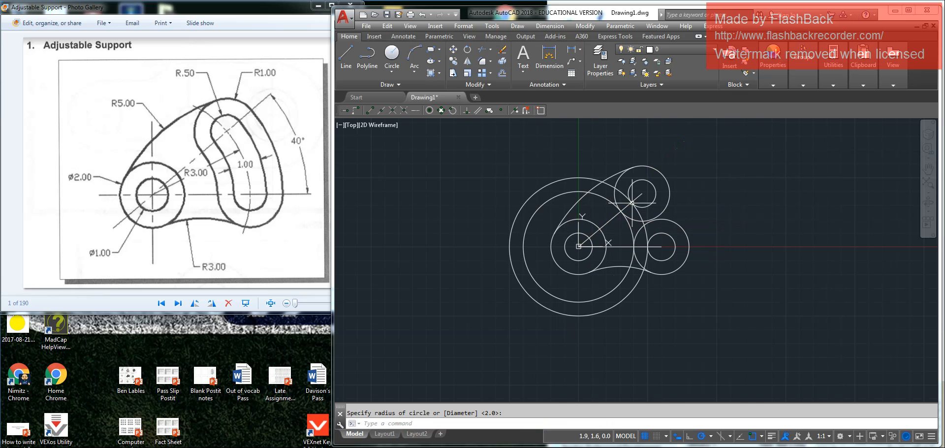
- Draw two hub-centered circles through the far sides of the upper inner circle (radius 3.5) and upper outer circle, along the 40-degree line's extension
{"action": "key", "text": "Return"}
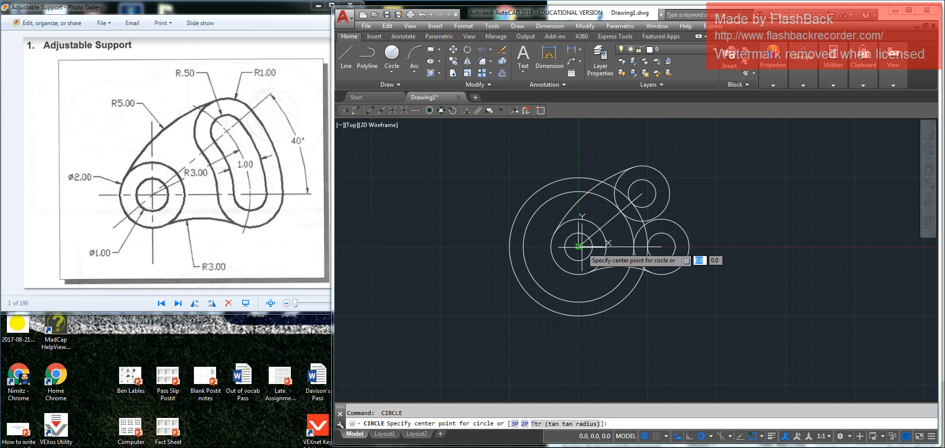
{"action": "left_click", "coordinate": [579, 246]}
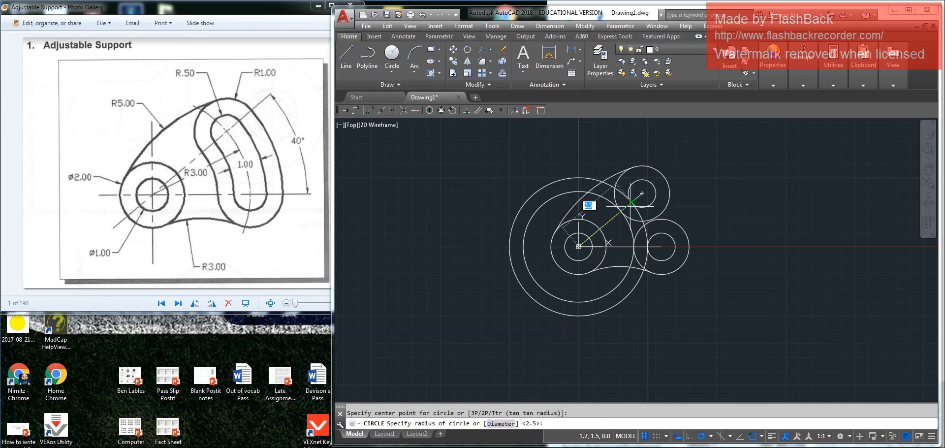
{"action": "left_click", "coordinate": [653, 184]}
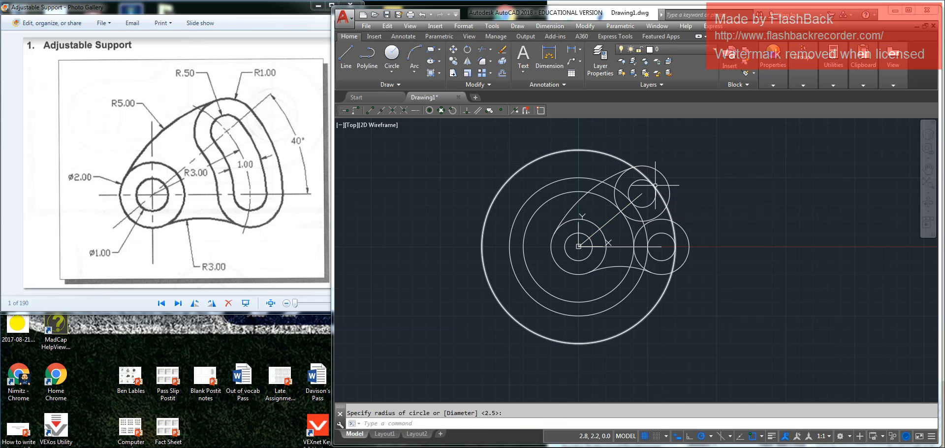
{"action": "key", "text": "Return"}
{"action": "left_click", "coordinate": [579, 246]}
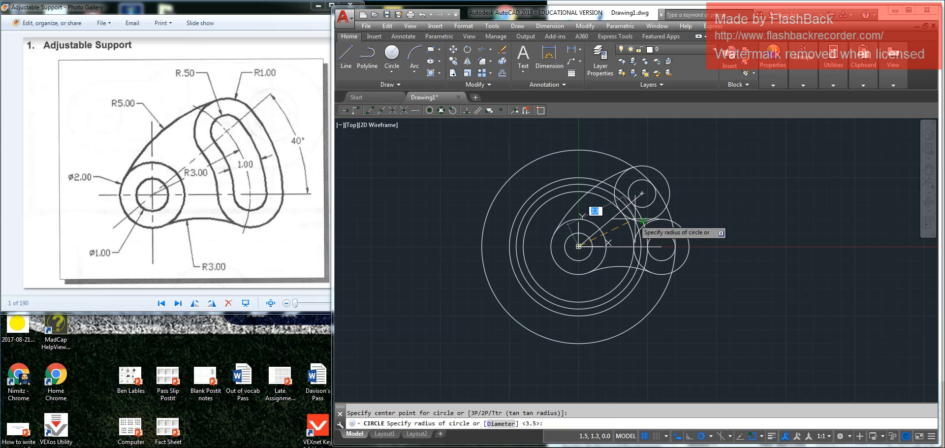
{"action": "left_click", "coordinate": [663, 174]}
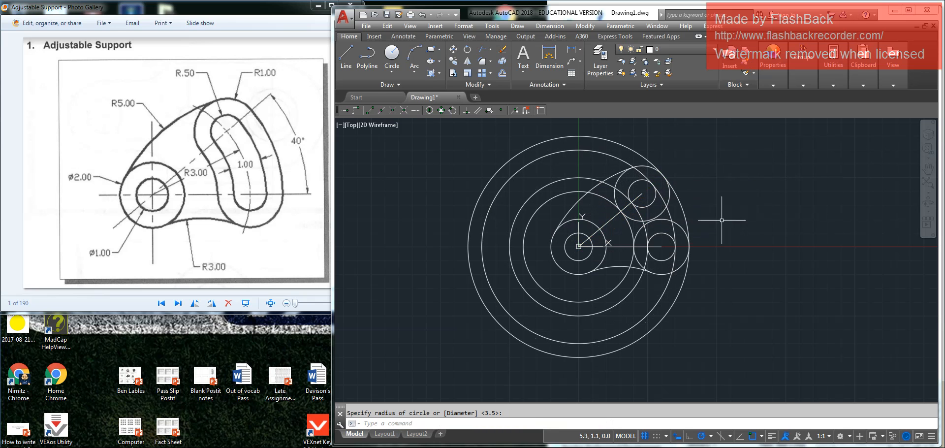
- Trim the largest circle, the radius 2 circle and the two slot-end outer circles against each other, leaving only the curved arm's outer outline
{"action": "scroll", "coordinate": [607, 276], "scroll_direction": "up", "scroll_amount": 1}
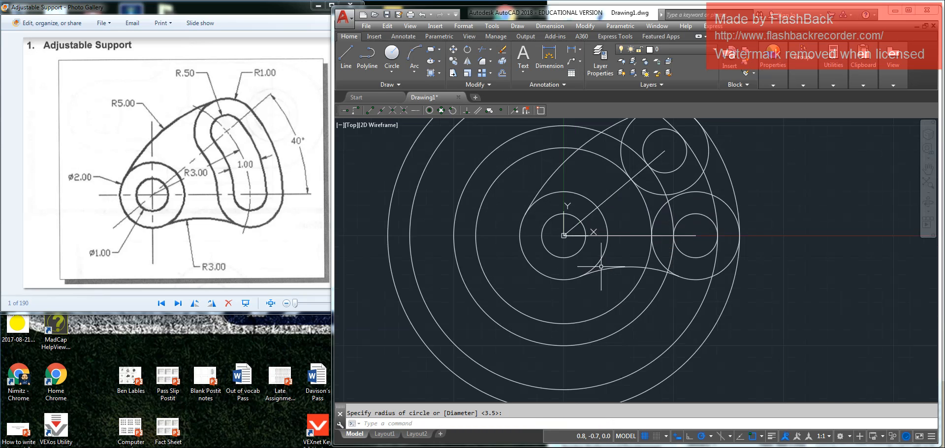
{"action": "scroll", "coordinate": [607, 275], "scroll_direction": "down", "scroll_amount": 1}
{"action": "middle_click_drag", "start_coordinate": [591, 263], "coordinate": [573, 266]}
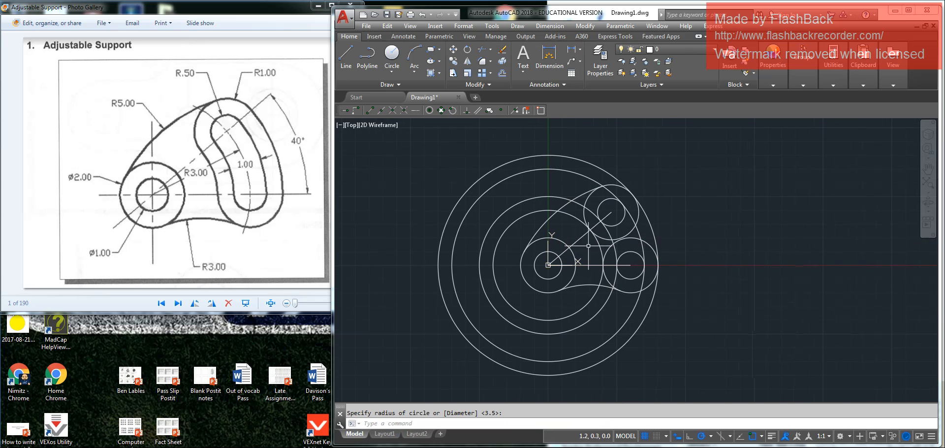
{"action": "double_click", "coordinate": [612, 174]}
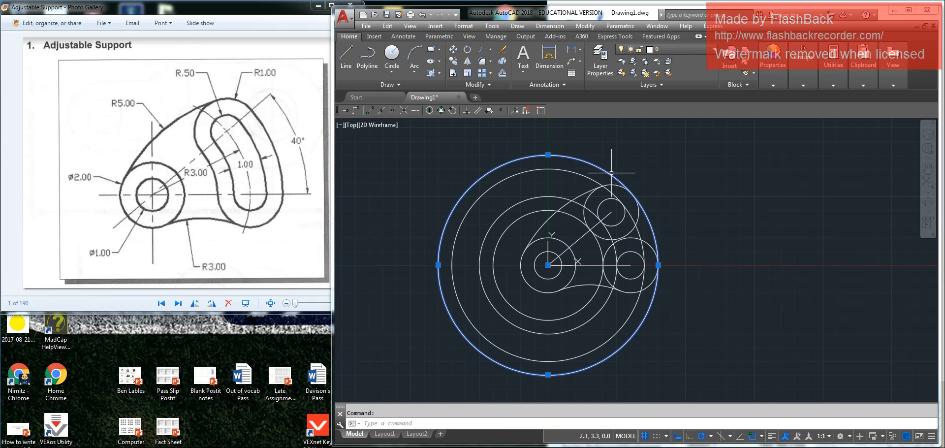
{"action": "left_click", "coordinate": [566, 214]}
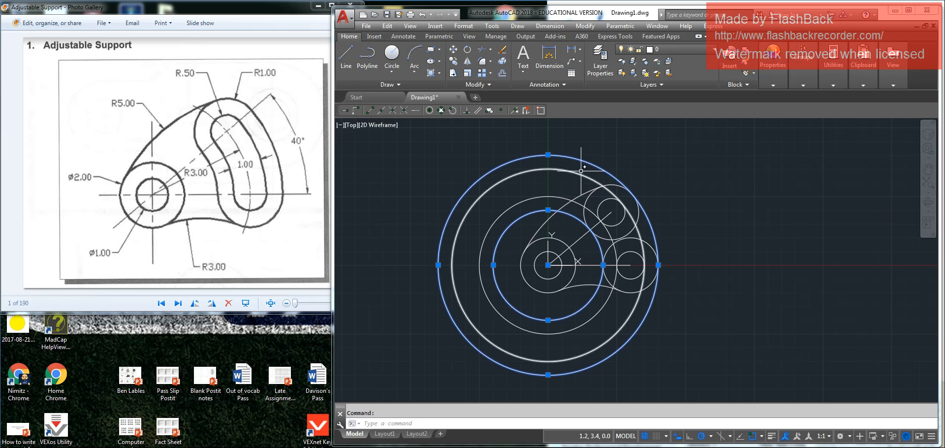
{"action": "left_click", "coordinate": [587, 196]}
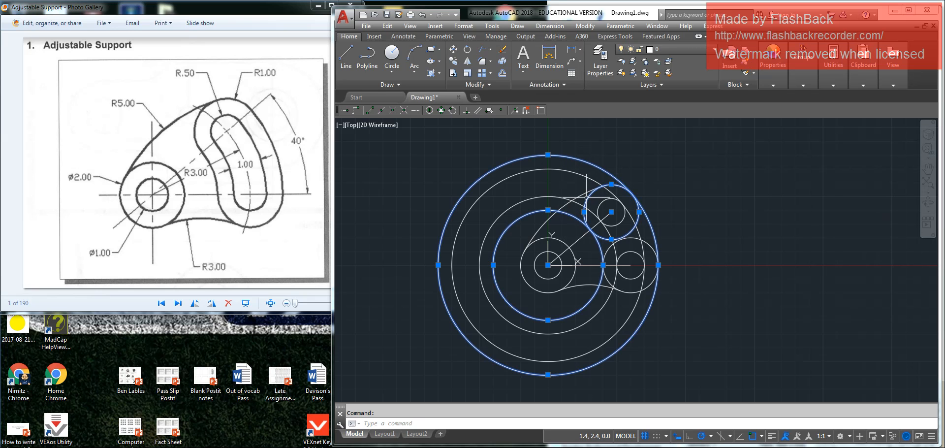
{"action": "left_click", "coordinate": [648, 244]}
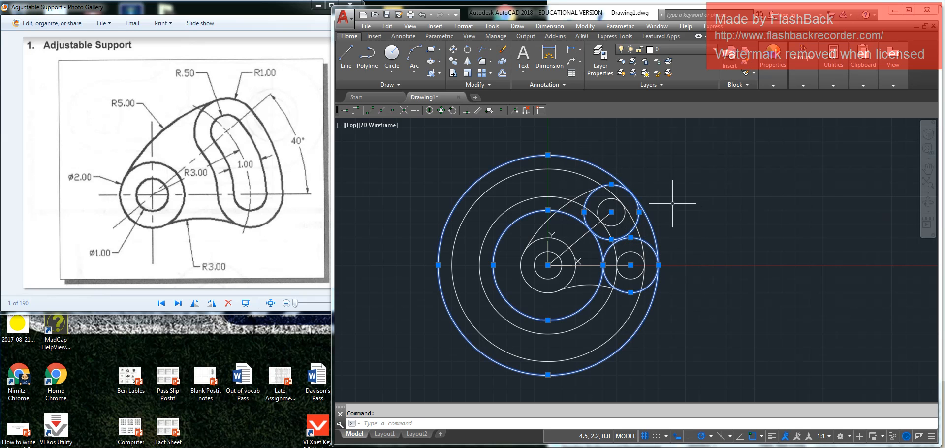
{"action": "left_click", "coordinate": [484, 51]}
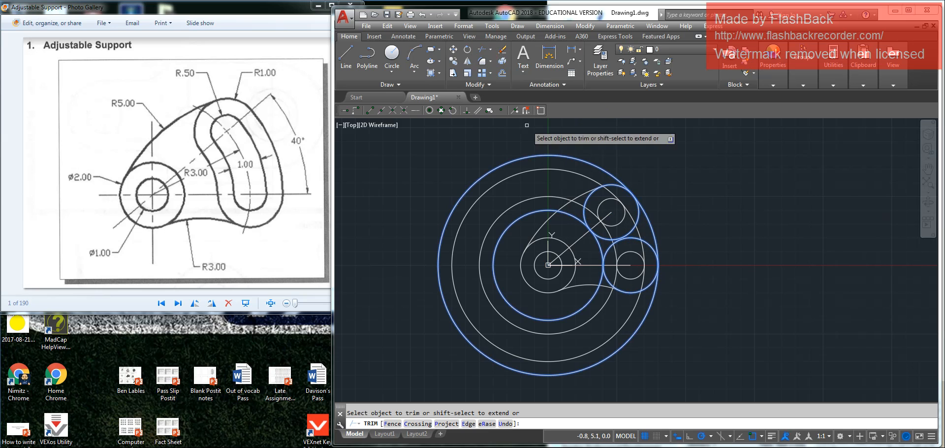
{"action": "left_click", "coordinate": [587, 162]}
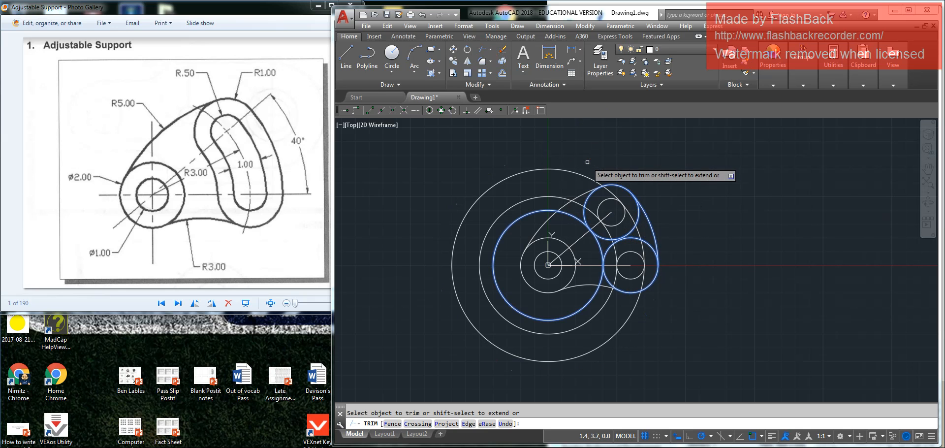
{"action": "left_click", "coordinate": [546, 210]}
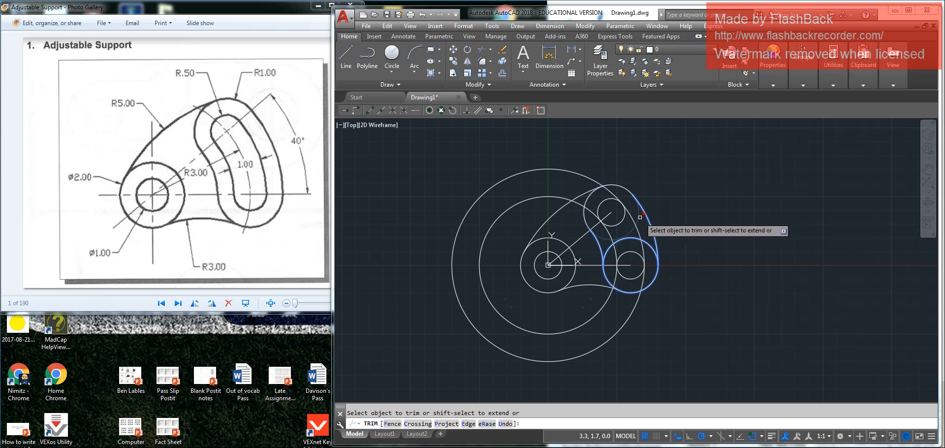
{"action": "left_click", "coordinate": [646, 243]}
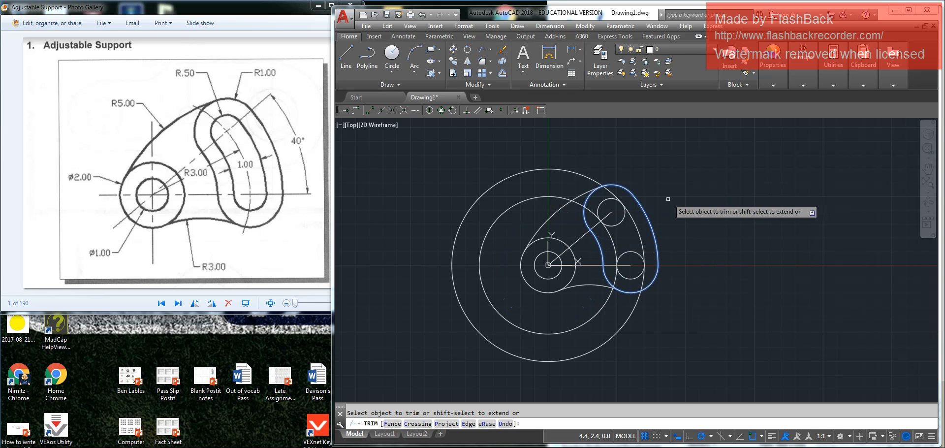
- Trim the two remaining large hub-centered circles and the two small slot-end circles against each other, leaving only the inner curved slot outline
{"action": "key", "text": "Escape"}
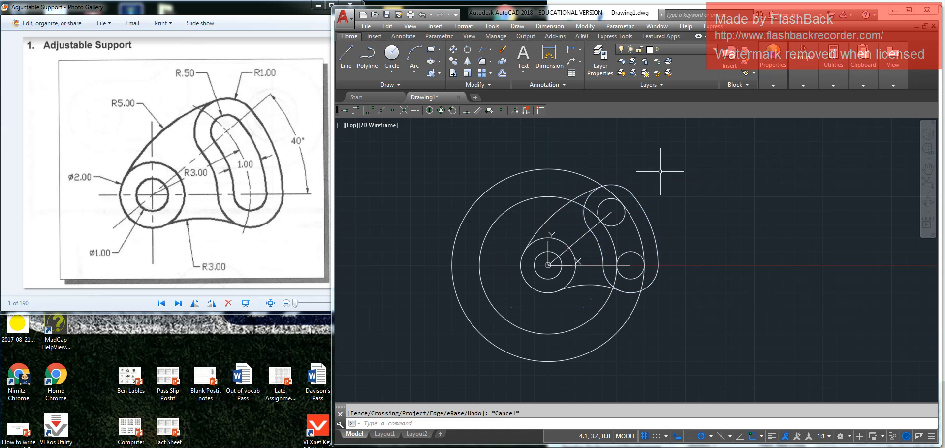
{"action": "left_click", "coordinate": [588, 177]}
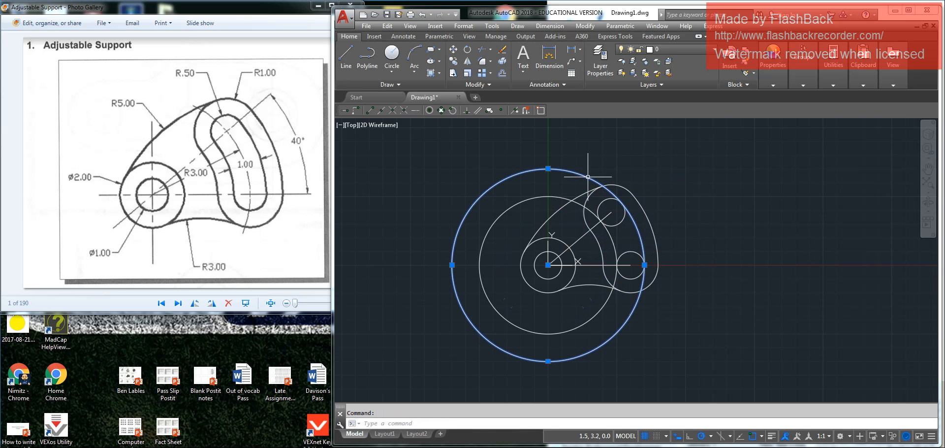
{"action": "left_click", "coordinate": [551, 197]}
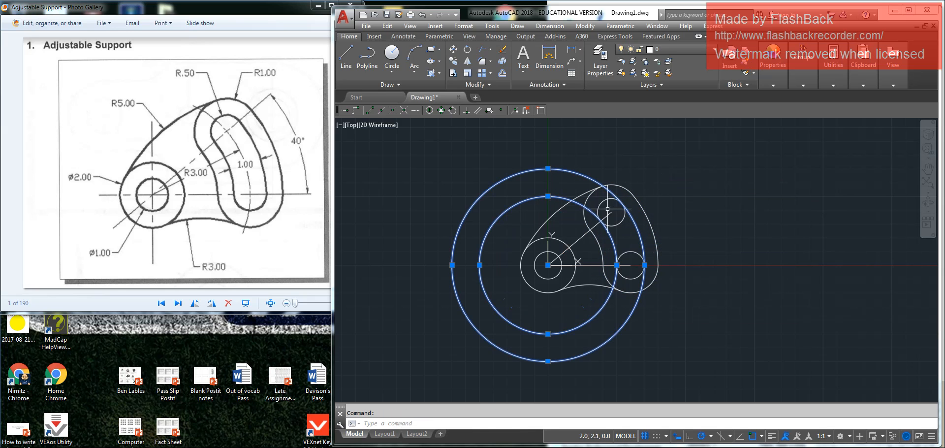
{"action": "left_click", "coordinate": [622, 220]}
{"action": "left_click", "coordinate": [632, 251]}
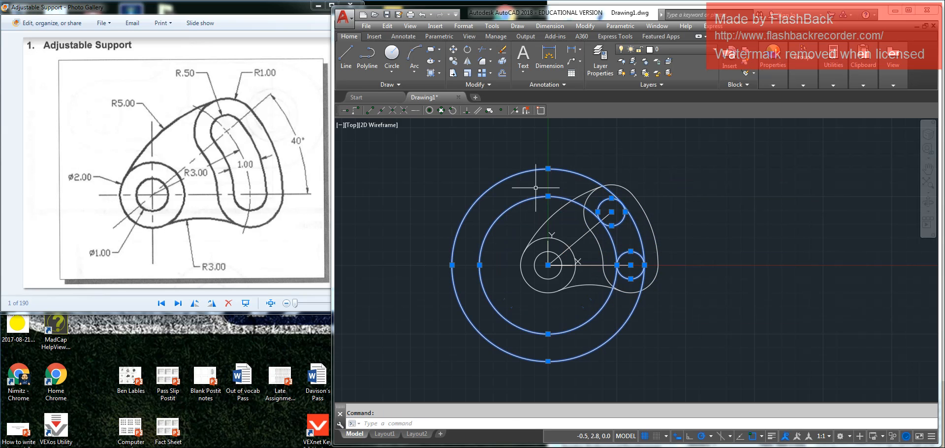
{"action": "left_click", "coordinate": [482, 50]}
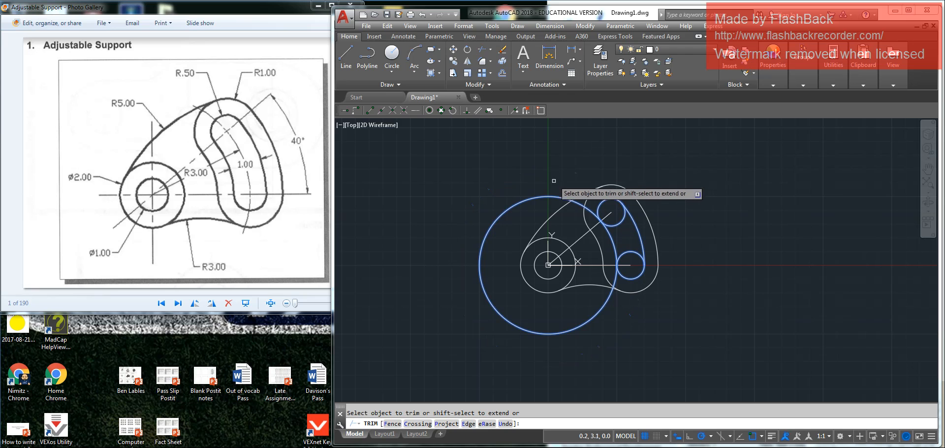
{"action": "left_click", "coordinate": [556, 197]}
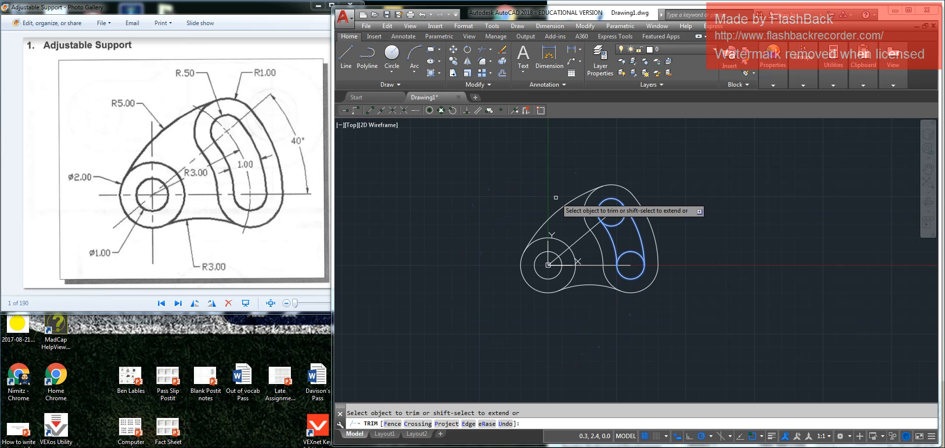
{"action": "left_click", "coordinate": [621, 221]}
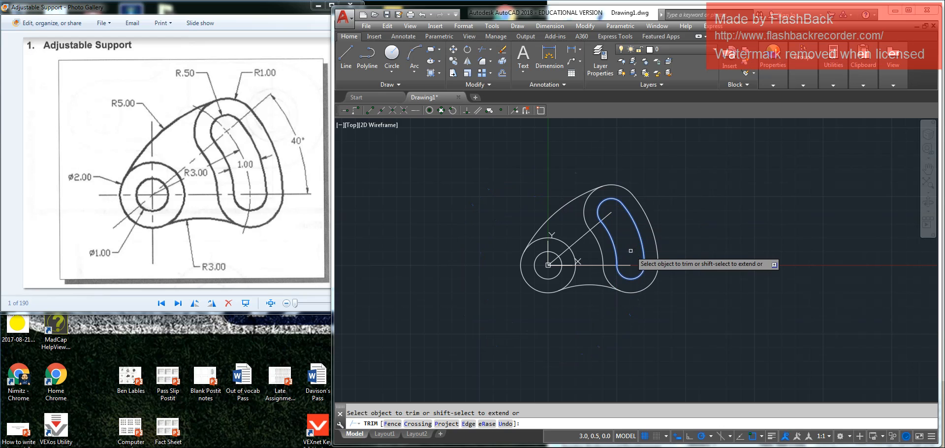
{"action": "key", "text": "Escape"}
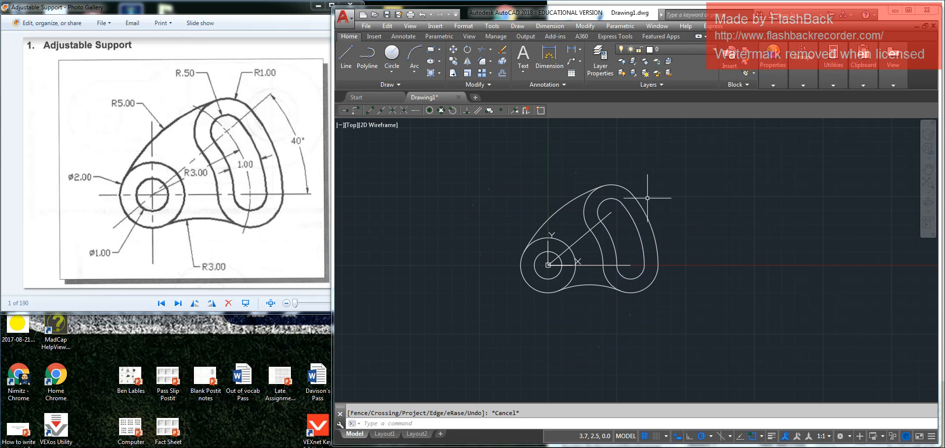
- Delete the horizontal and 40-degree construction lines running from the hub center to the slot-end centers
{"action": "left_click", "coordinate": [564, 251]}
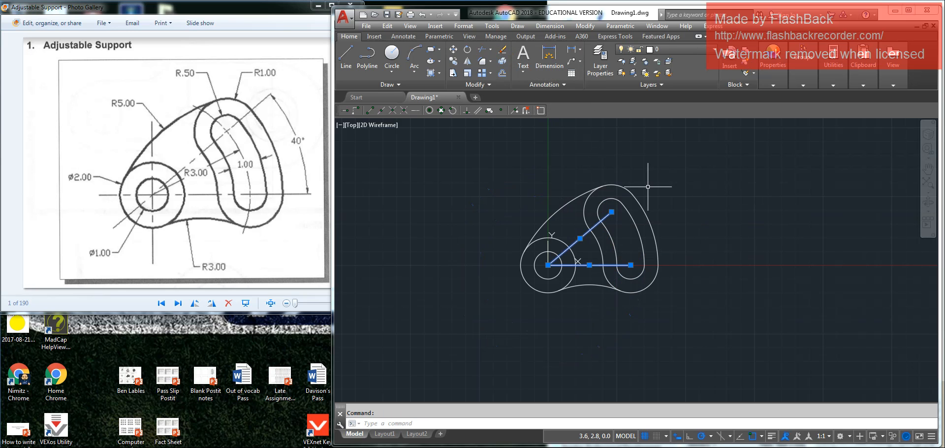
{"action": "key", "text": "Delete"}
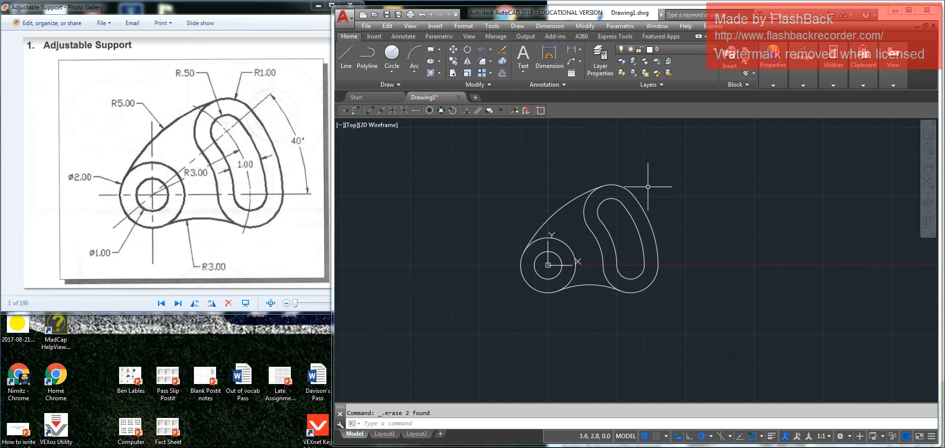
- Start saving the finished drawing as a DWG file in My Documents, entering "Adu" as the beginning of its file name
{"action": "scroll", "coordinate": [593, 256], "scroll_direction": "up", "scroll_amount": 2}
{"action": "middle_click_drag", "start_coordinate": [589, 255], "coordinate": [619, 279]}
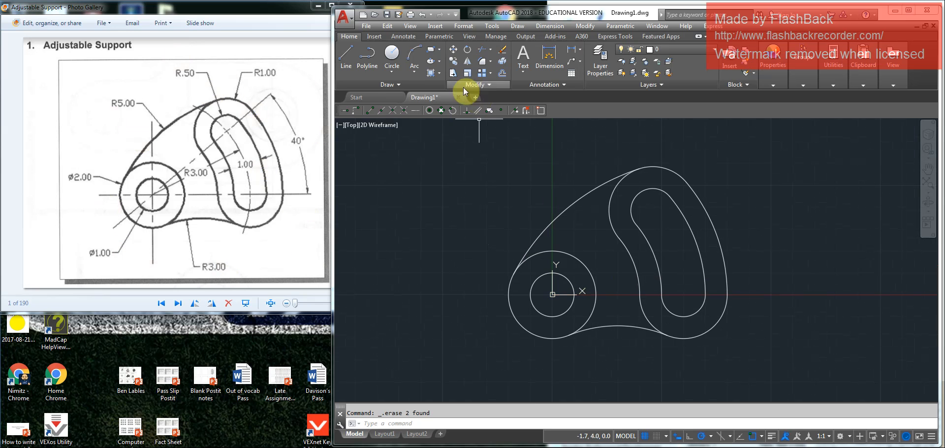
{"action": "left_click", "coordinate": [397, 16]}
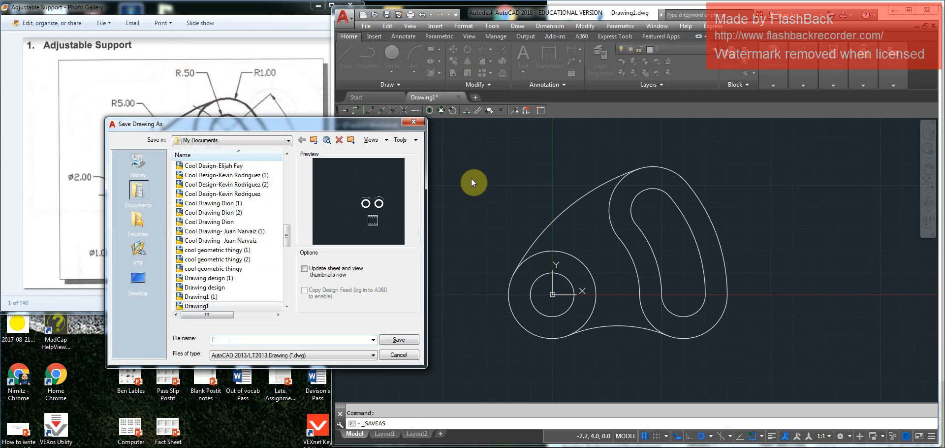
{"action": "type", "text": "Adu"}
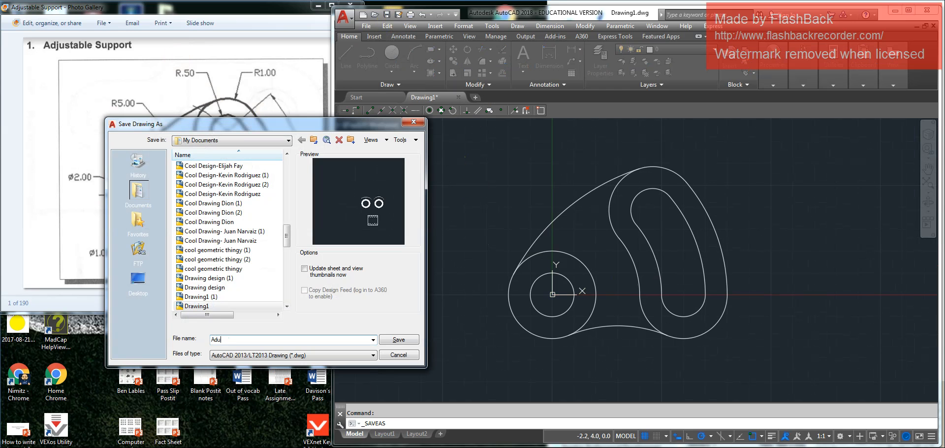